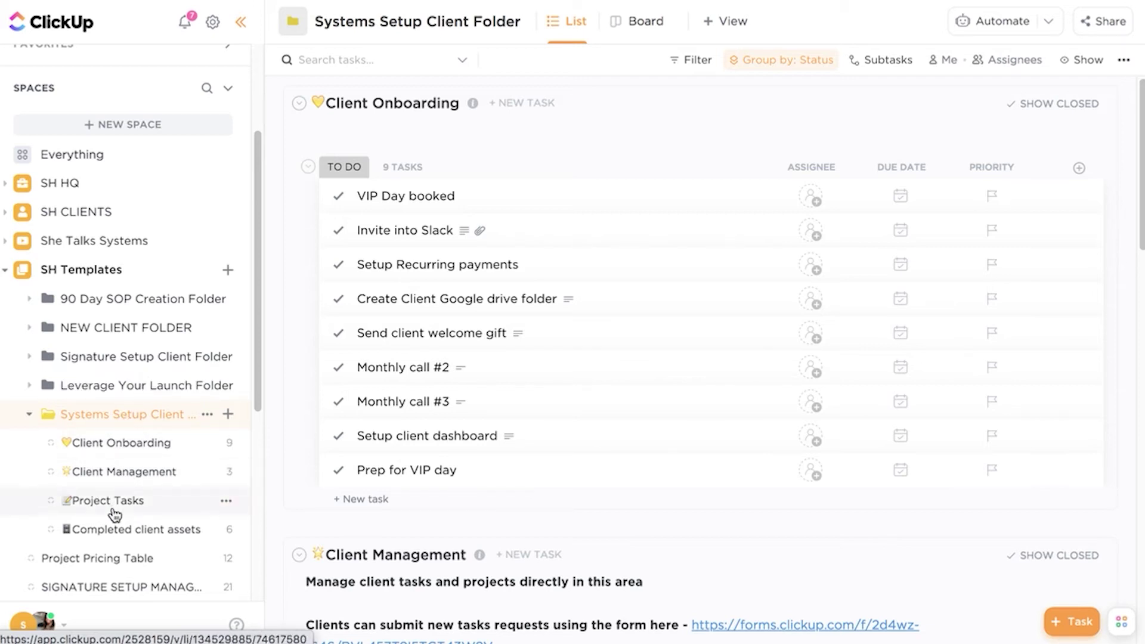
Glance at the client folder's colour options, then open Client Onboarding with its 9 to-do tasks
{"action": "left_click", "coordinate": [50, 416]}
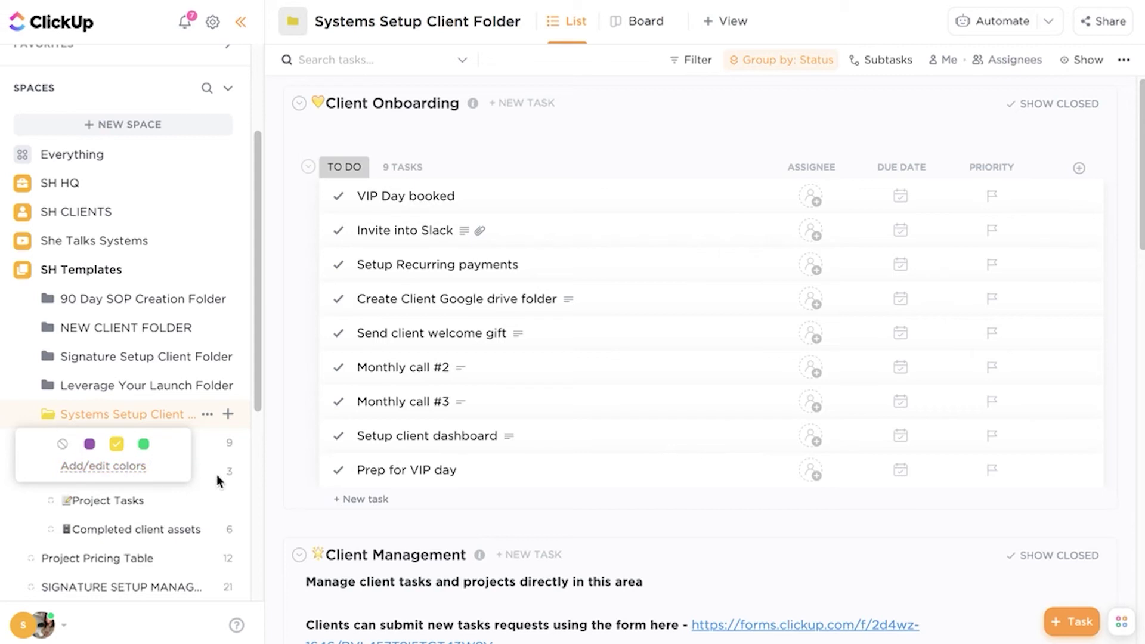
{"action": "left_click", "coordinate": [273, 413]}
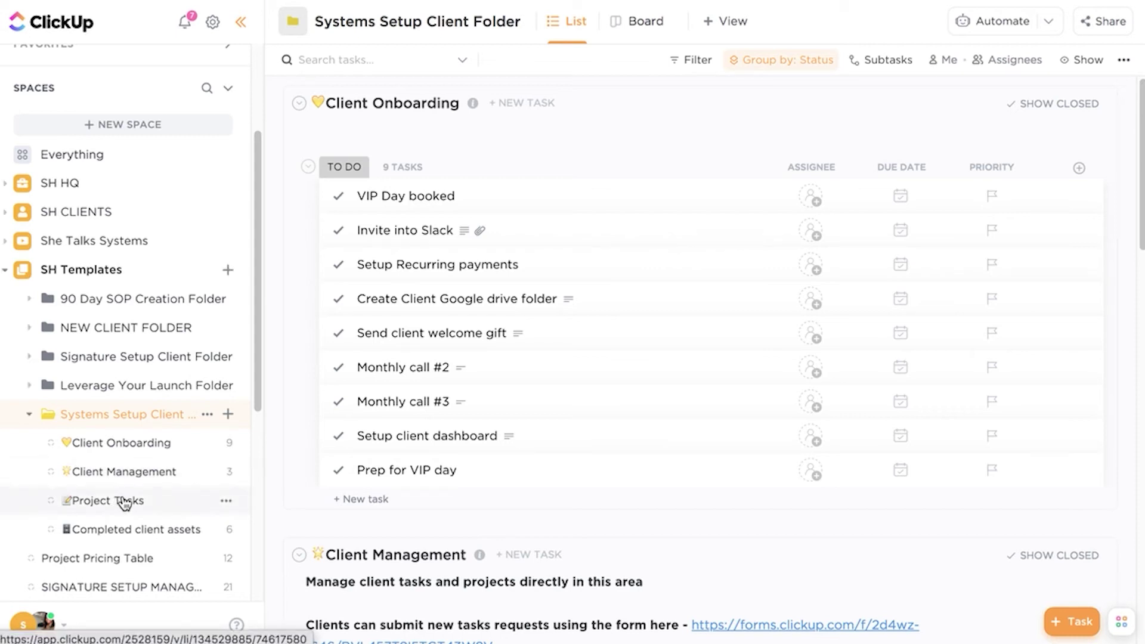
{"action": "left_click", "coordinate": [138, 447]}
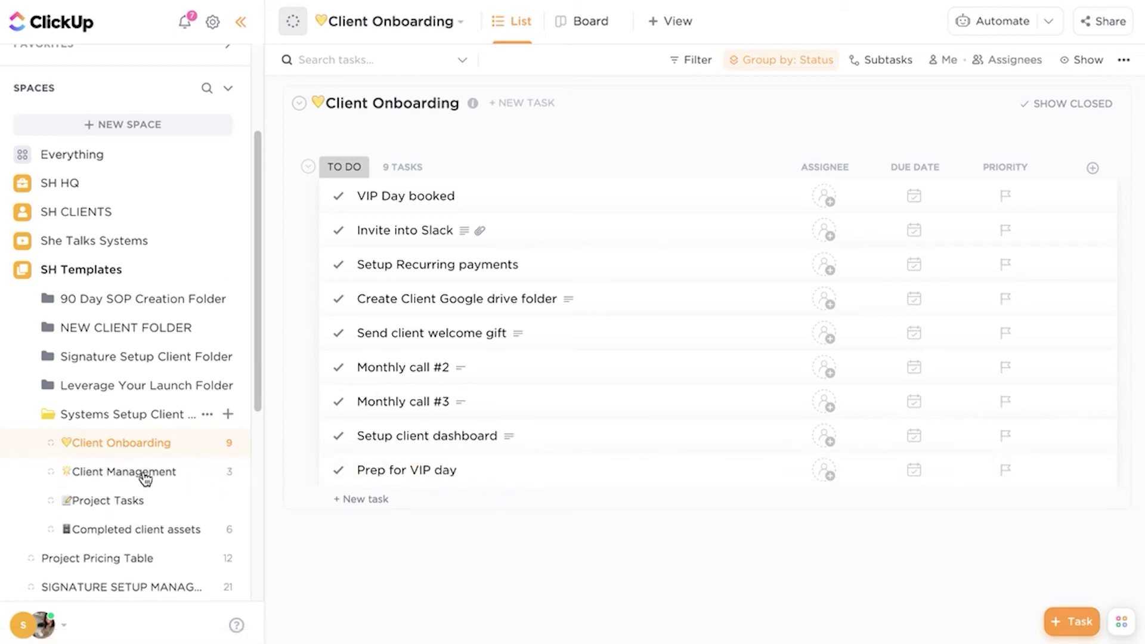
Open Client Management and review its available fields, keeping the Access Link column shown
{"action": "left_click", "coordinate": [144, 474]}
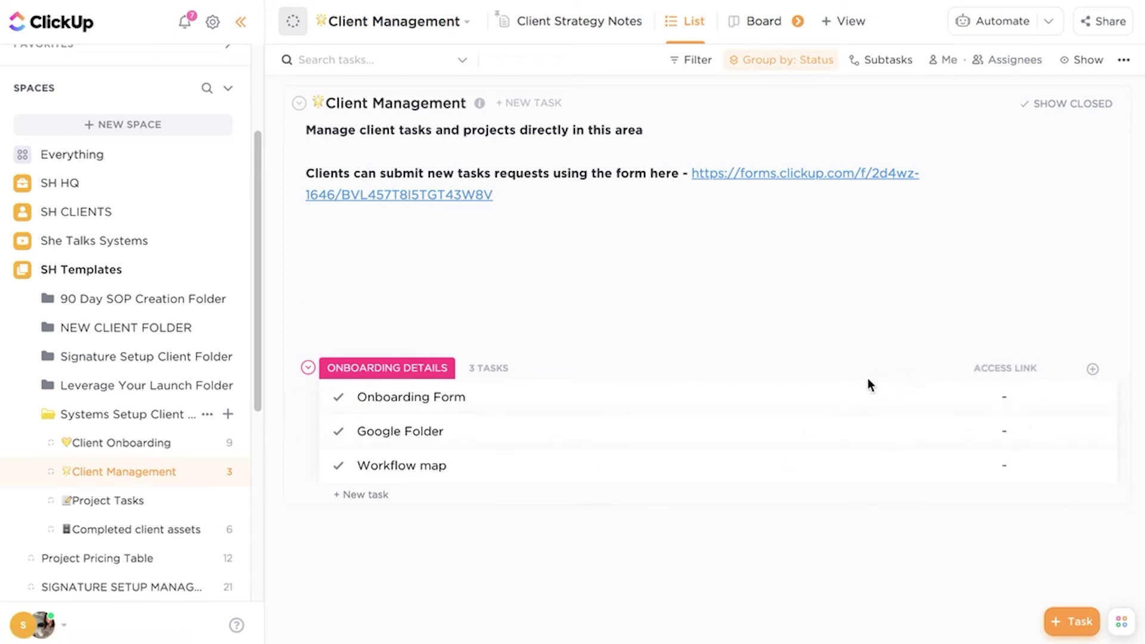
{"action": "left_click", "coordinate": [1092, 369]}
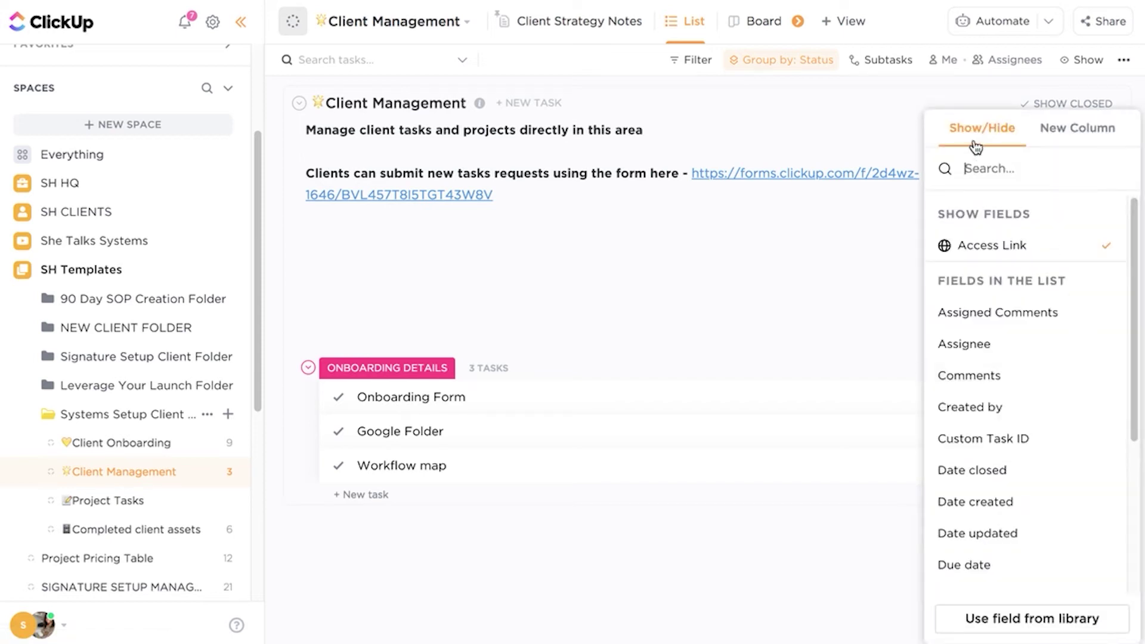
{"action": "scroll", "coordinate": [993, 420], "scroll_direction": "down", "scroll_amount": 4}
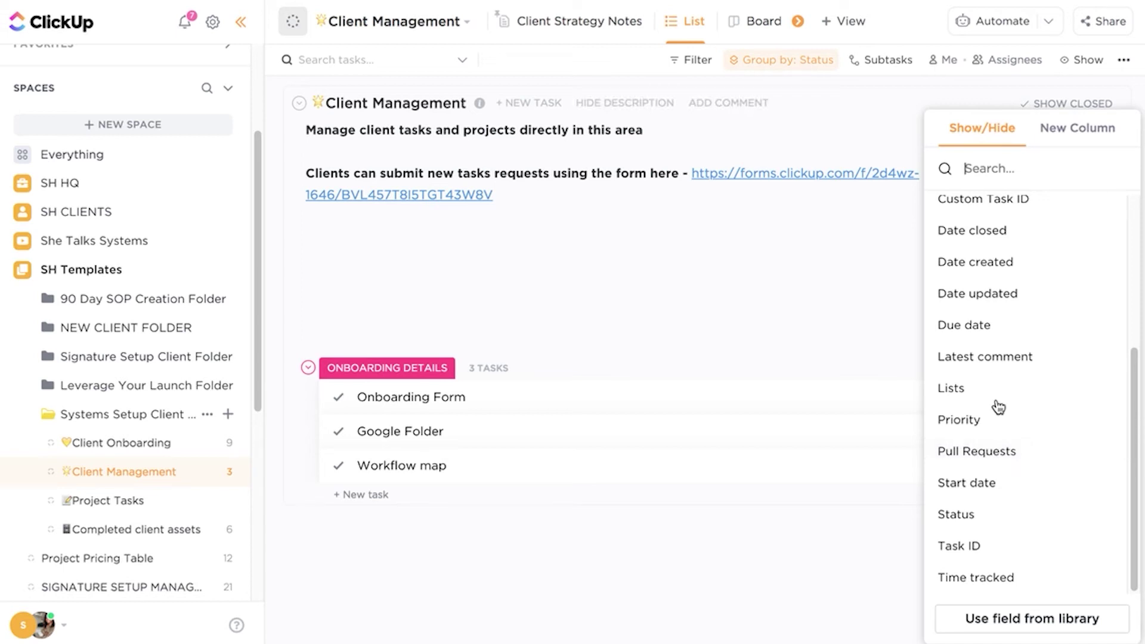
{"action": "scroll", "coordinate": [997, 404], "scroll_direction": "up", "scroll_amount": 4}
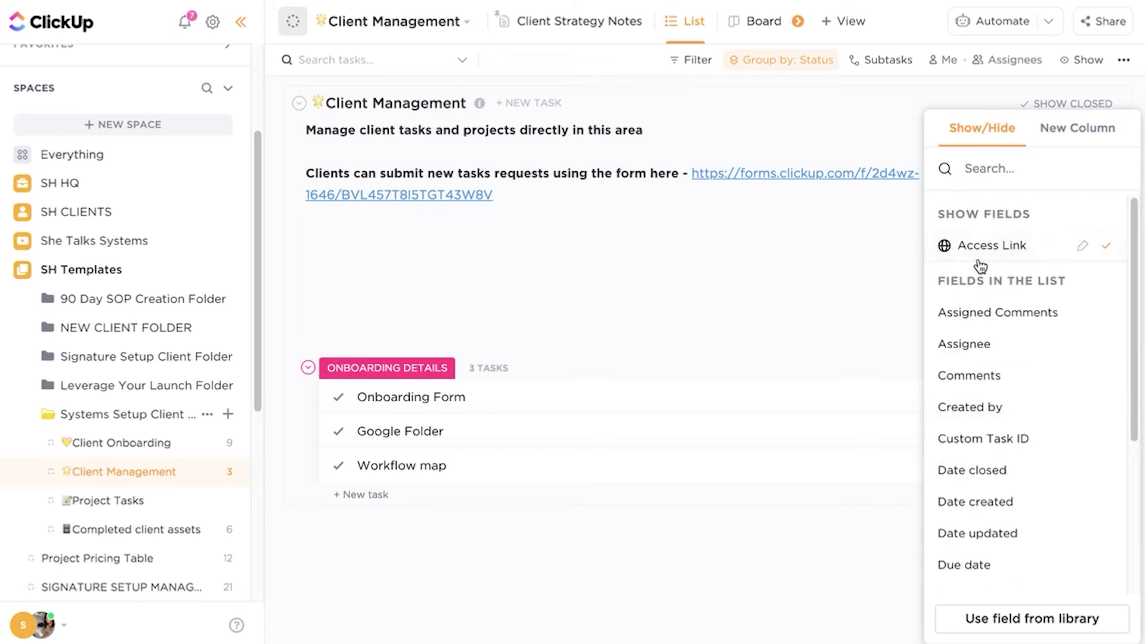
{"action": "left_click", "coordinate": [567, 406]}
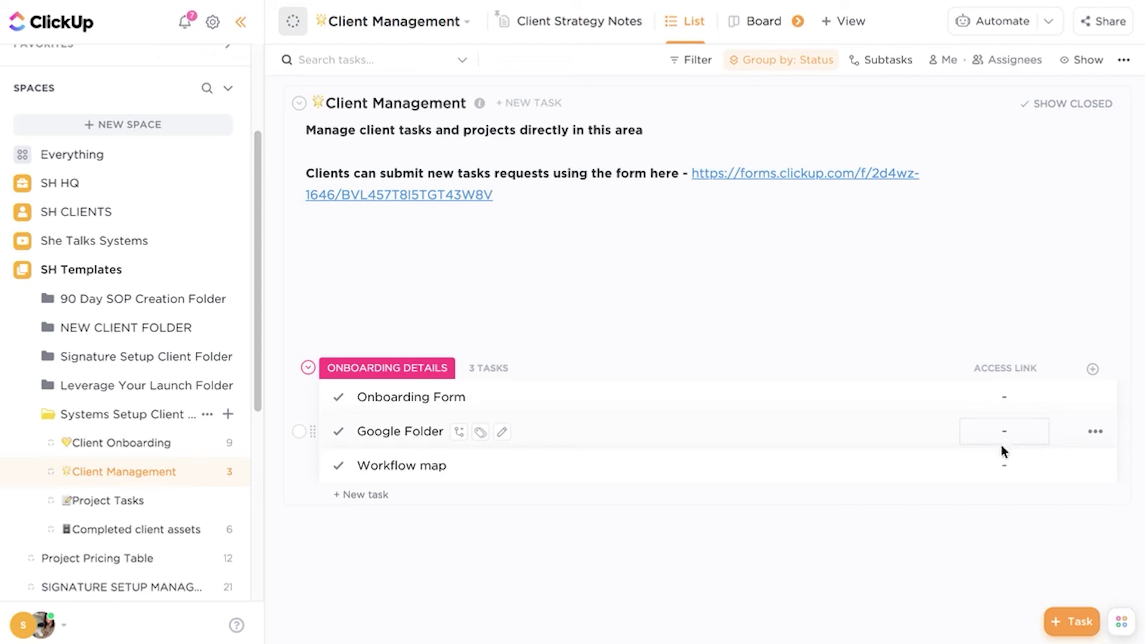
Open Project Tasks and switch to its System Support Ticket form view without adding a view
{"action": "left_click", "coordinate": [109, 504]}
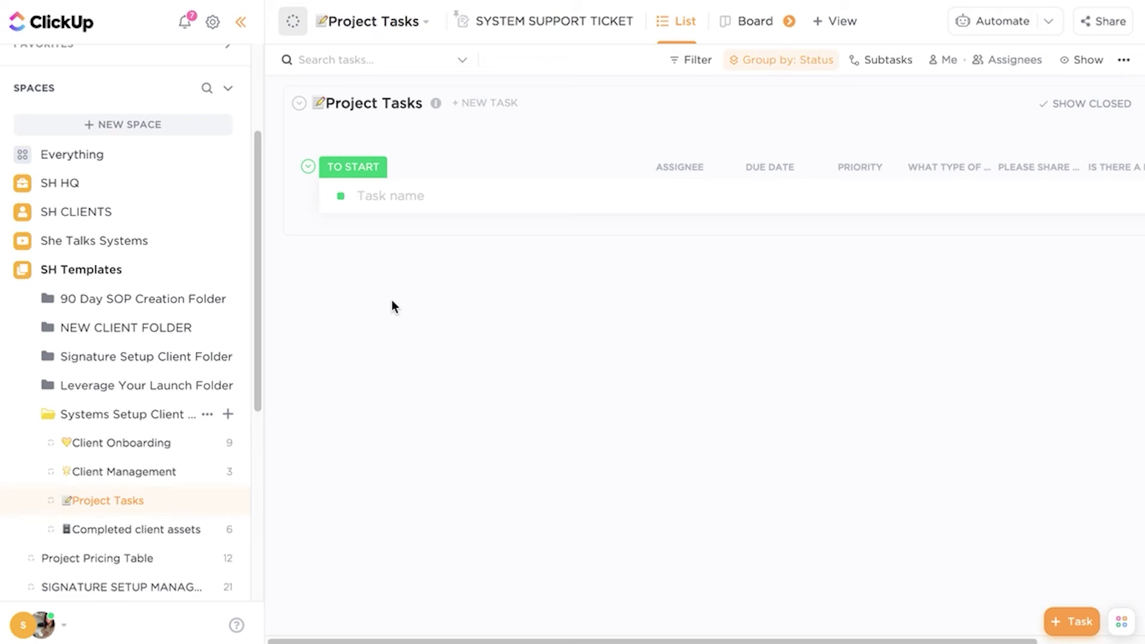
{"action": "left_click", "coordinate": [555, 28]}
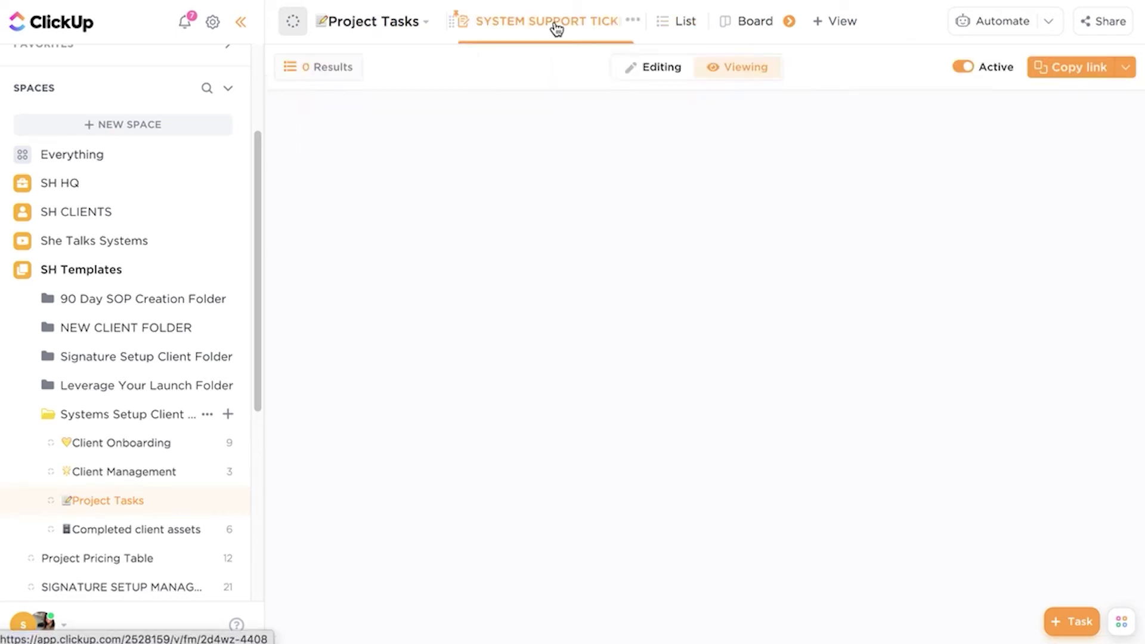
{"action": "left_click", "coordinate": [834, 22]}
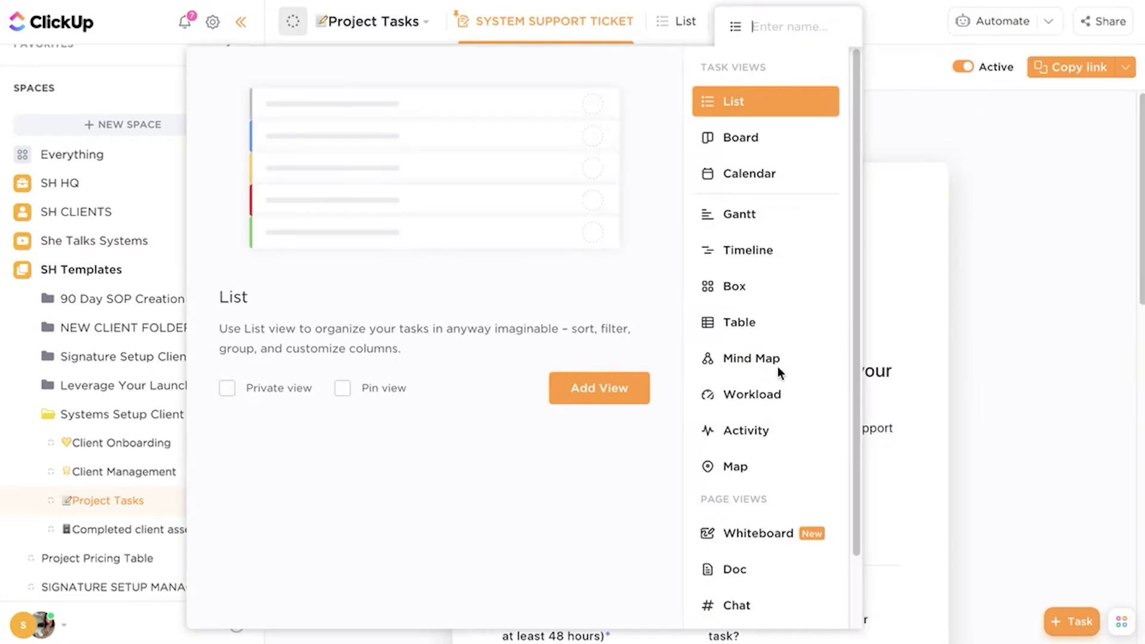
{"action": "scroll", "coordinate": [733, 437], "scroll_direction": "down", "scroll_amount": 2}
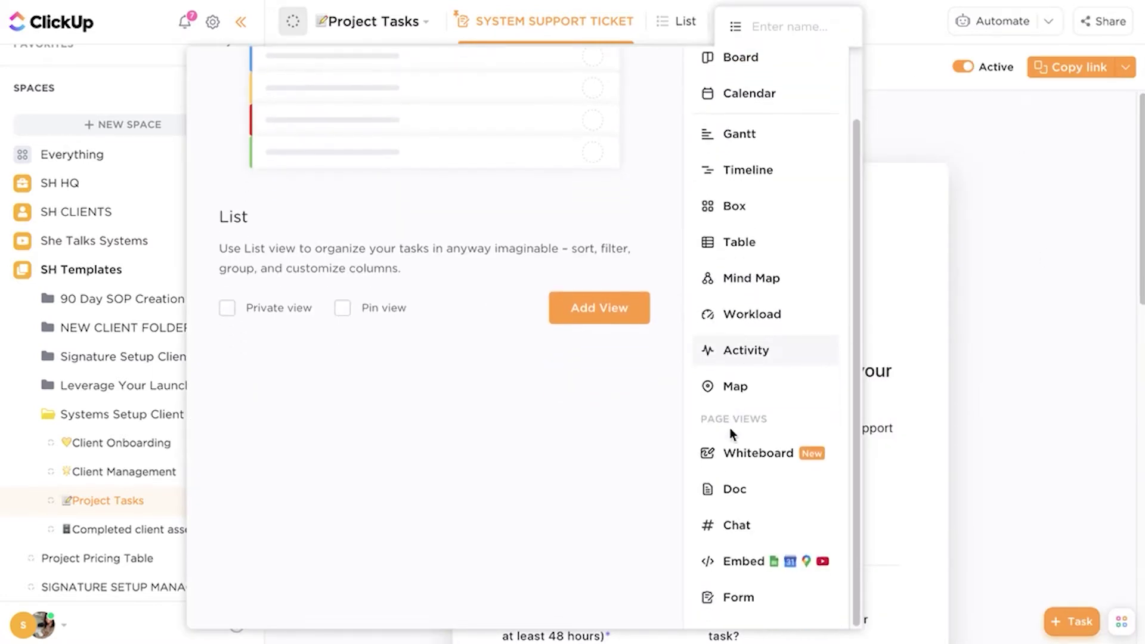
{"action": "left_click", "coordinate": [1076, 308]}
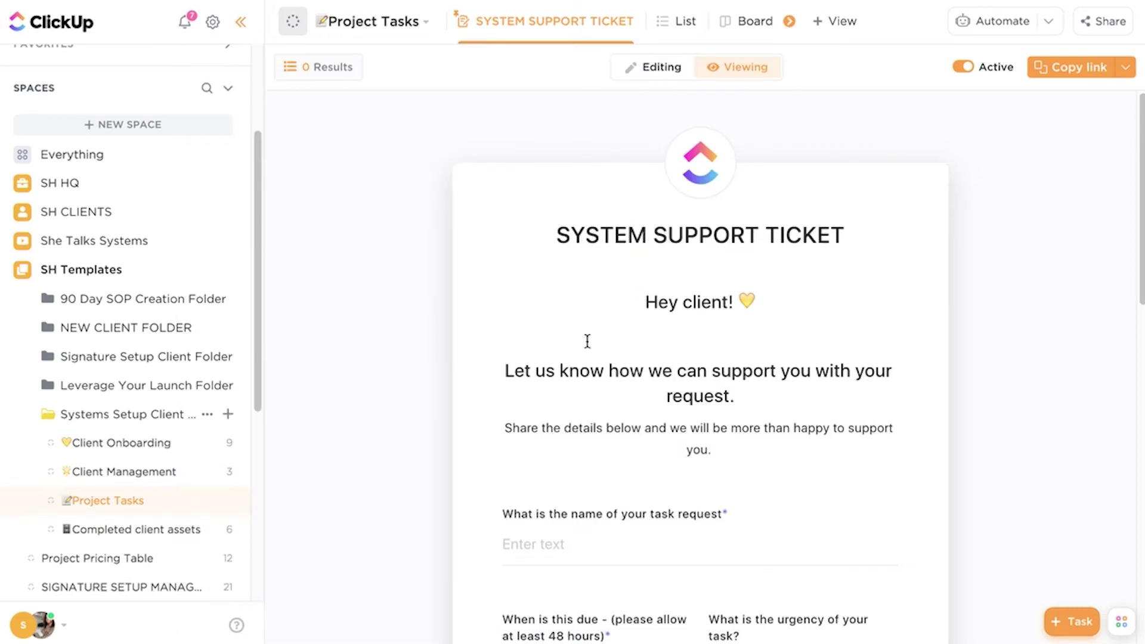
Scroll through the form's task name, due date, urgency and details fields
{"action": "scroll", "coordinate": [672, 269], "scroll_direction": "down", "scroll_amount": 2}
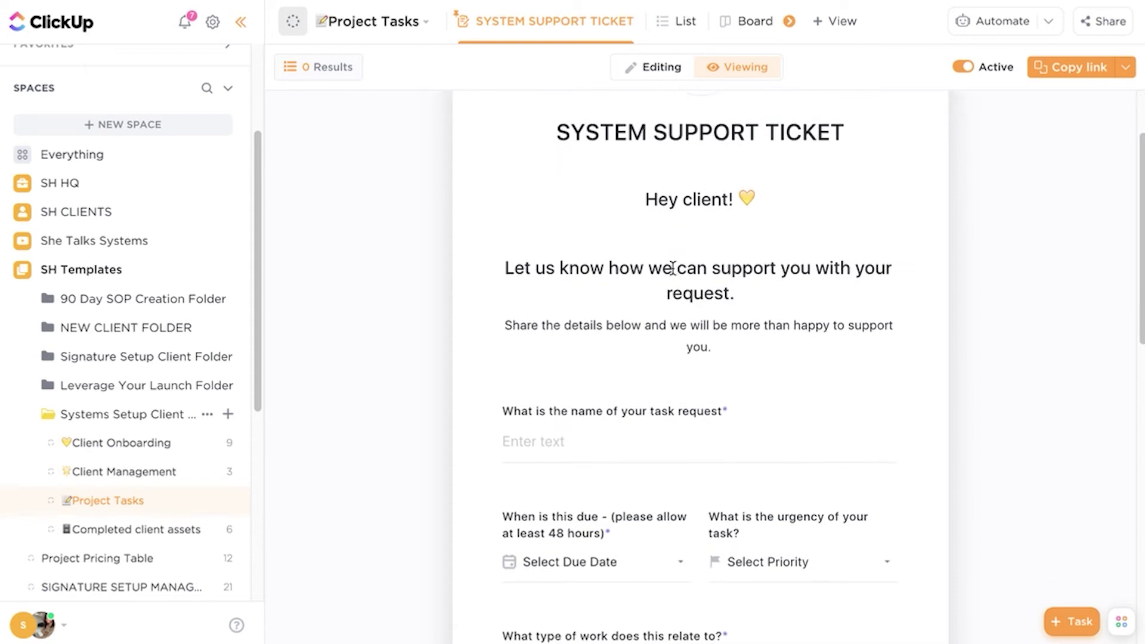
{"action": "scroll", "coordinate": [673, 268], "scroll_direction": "down", "scroll_amount": 5}
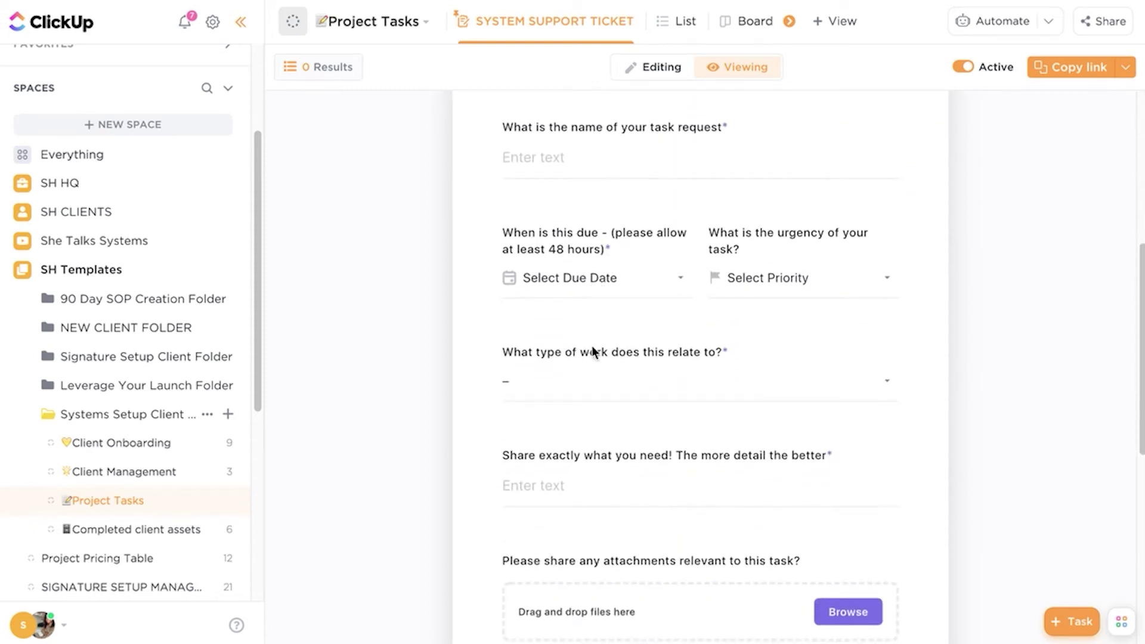
{"action": "scroll", "coordinate": [592, 353], "scroll_direction": "down", "scroll_amount": 3}
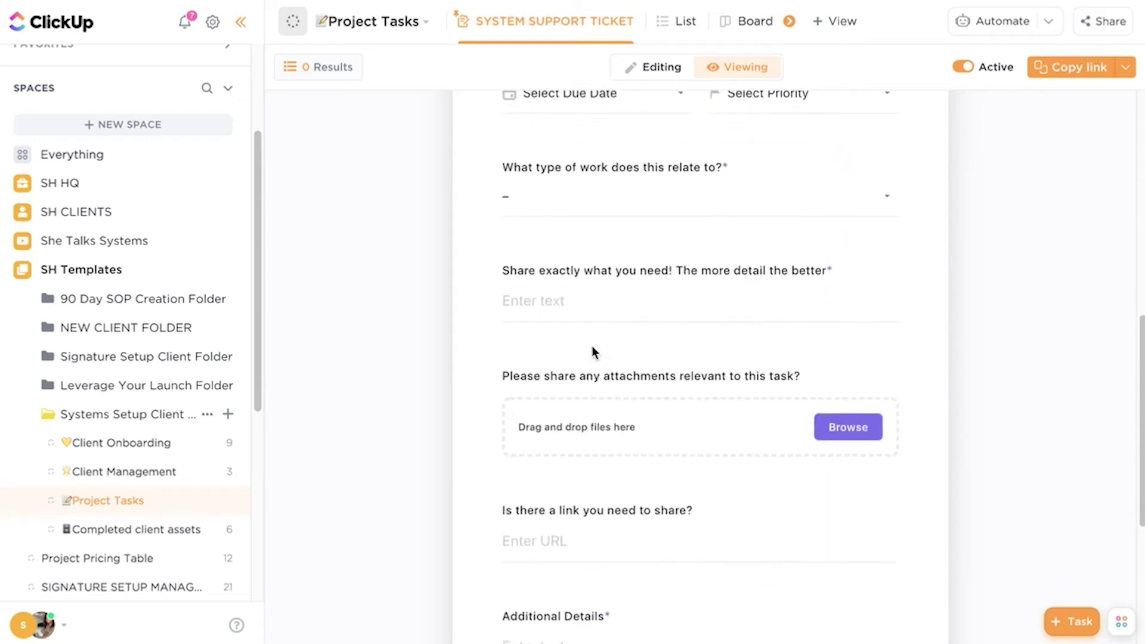
{"action": "scroll", "coordinate": [592, 352], "scroll_direction": "down", "scroll_amount": 2}
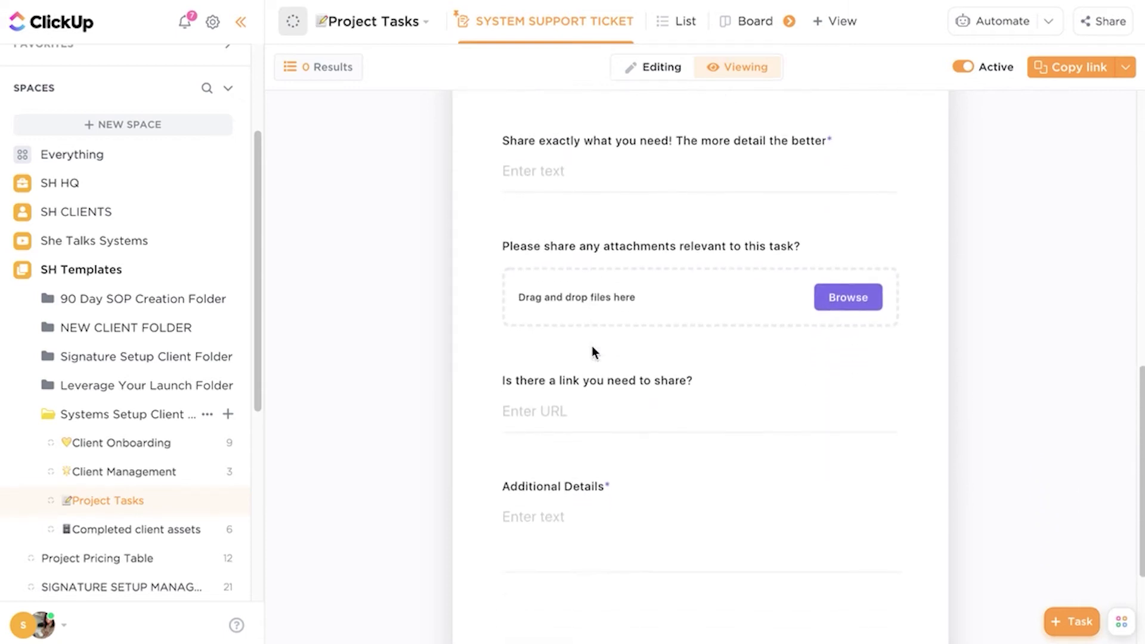
{"action": "scroll", "coordinate": [591, 352], "scroll_direction": "down", "scroll_amount": 2}
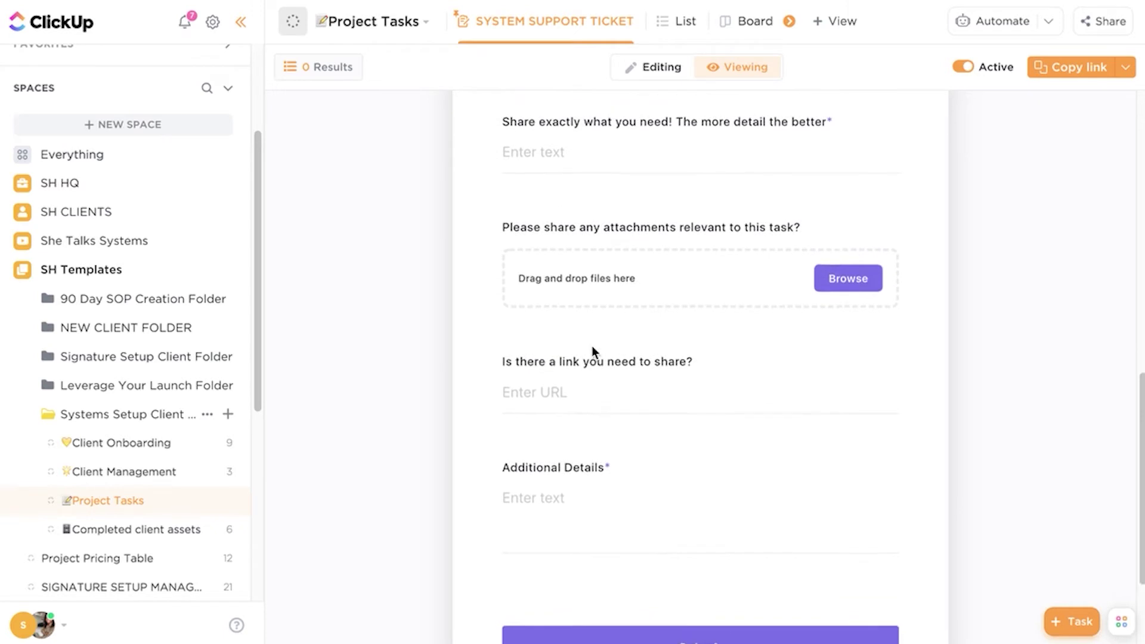
{"action": "scroll", "coordinate": [592, 345], "scroll_direction": "up", "scroll_amount": 10}
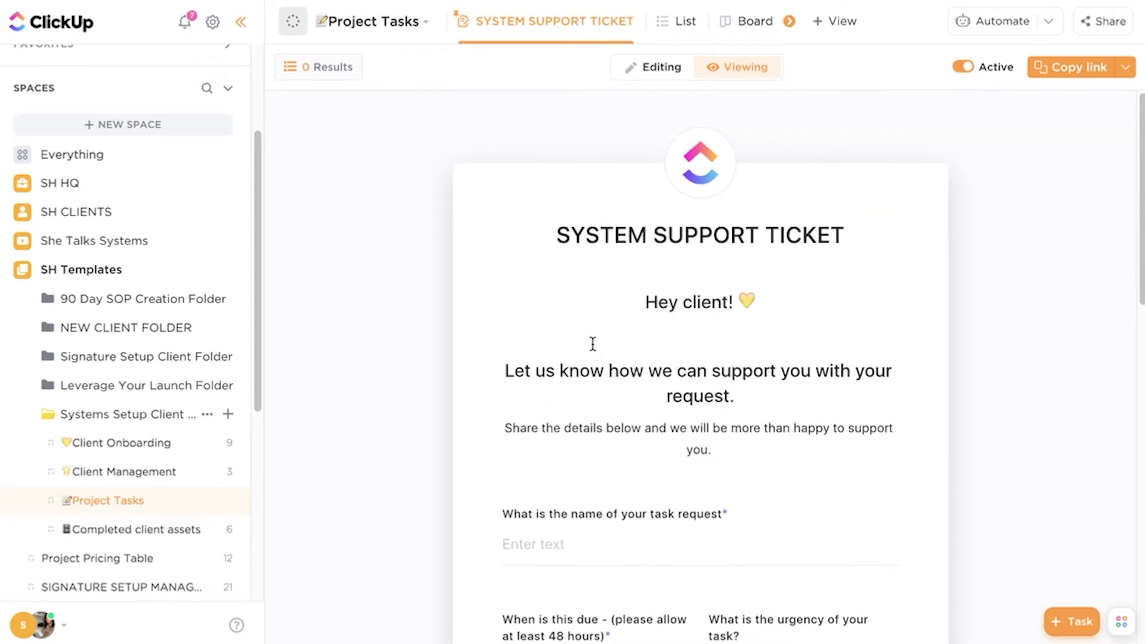
Switch Project Tasks to List and back to the System Support Ticket form, then copy its link
{"action": "left_click", "coordinate": [677, 25]}
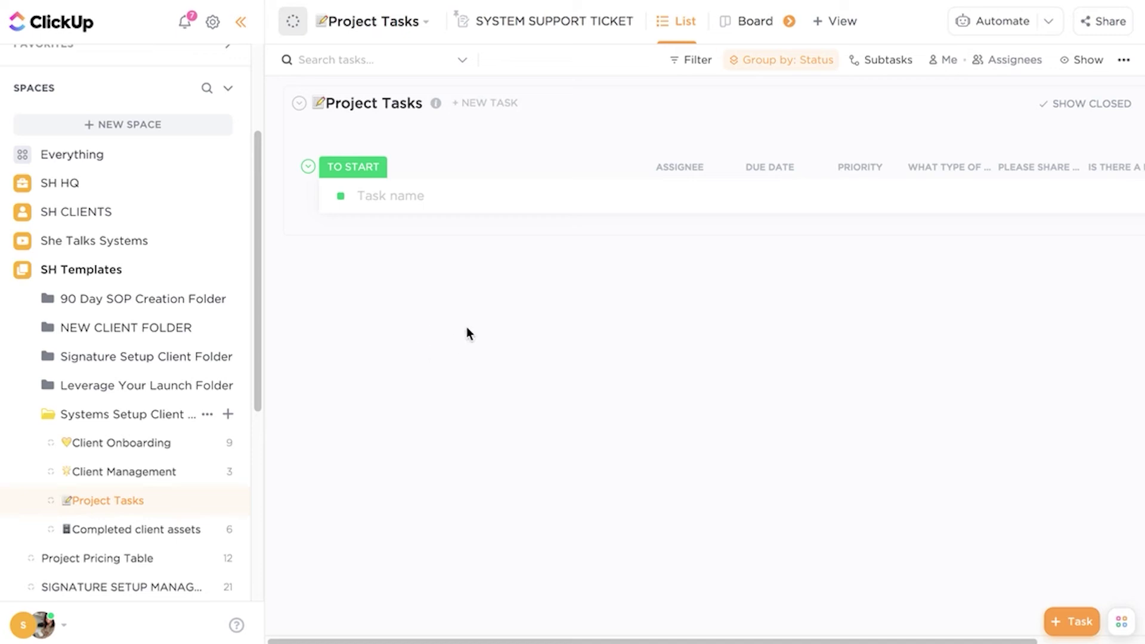
{"action": "left_click", "coordinate": [560, 24]}
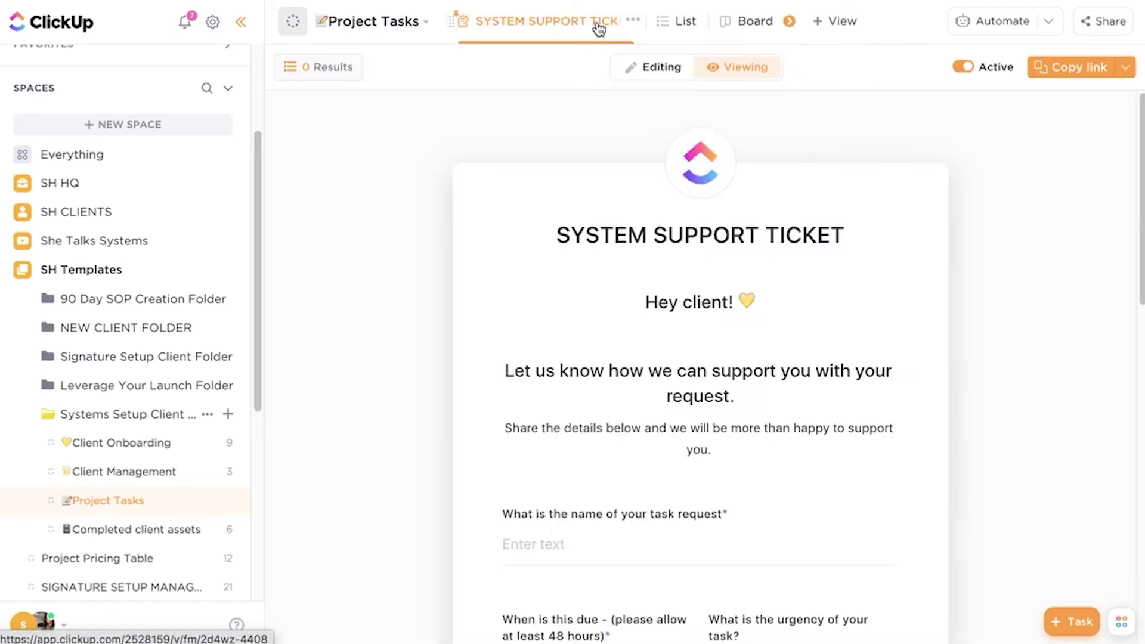
{"action": "left_click", "coordinate": [1090, 76]}
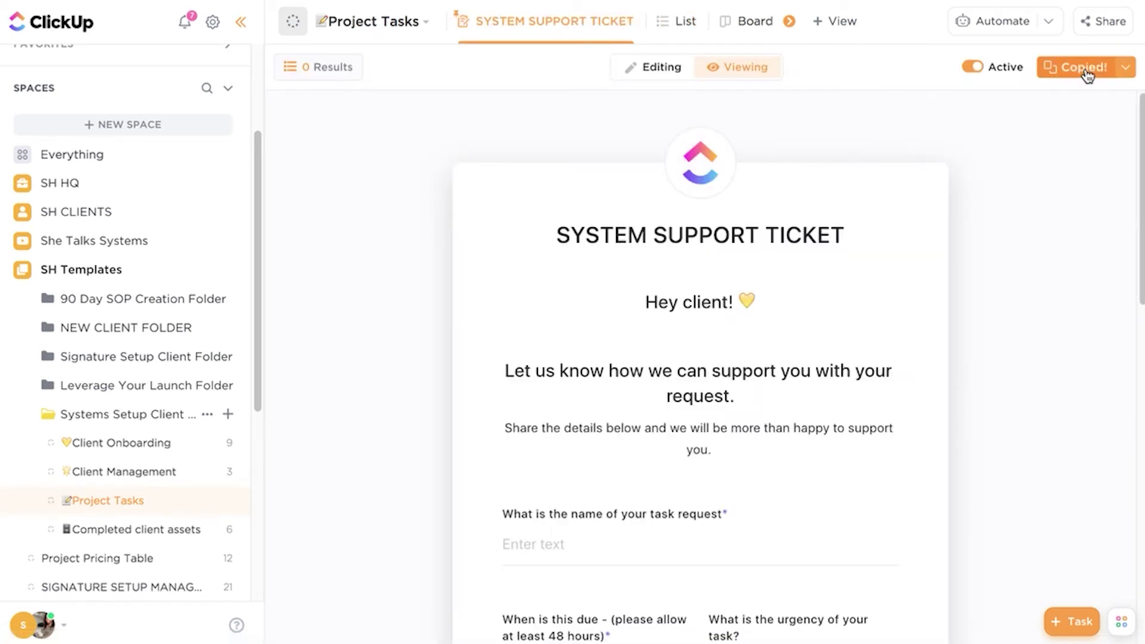
Visit Client Onboarding and Client Management, then return to the Project Tasks support ticket form
{"action": "left_click", "coordinate": [120, 447]}
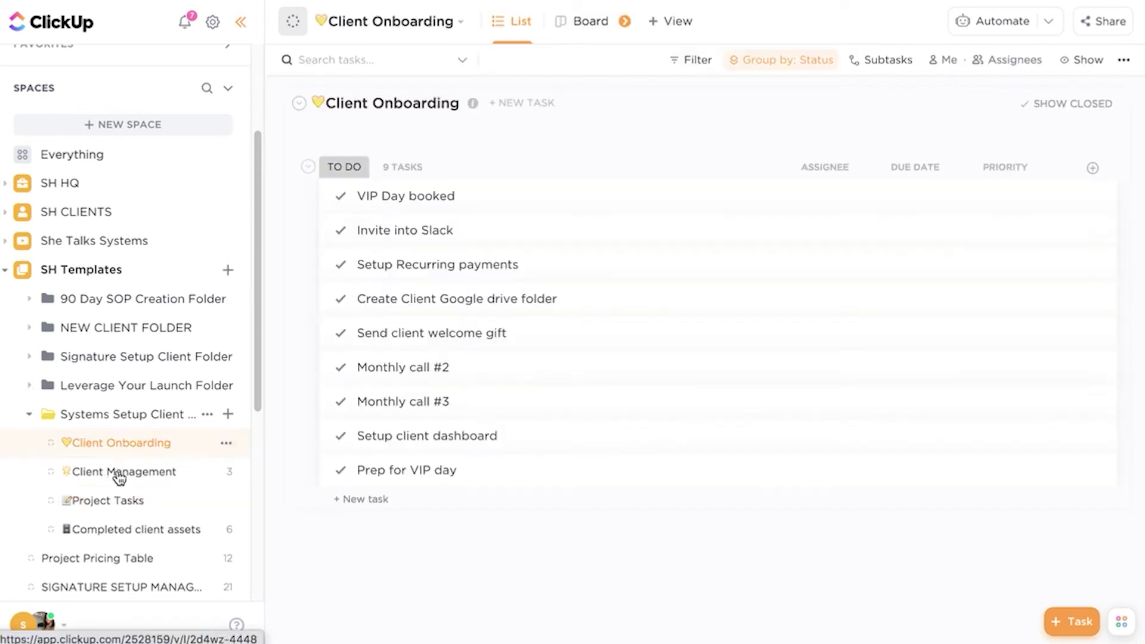
{"action": "left_click", "coordinate": [120, 472]}
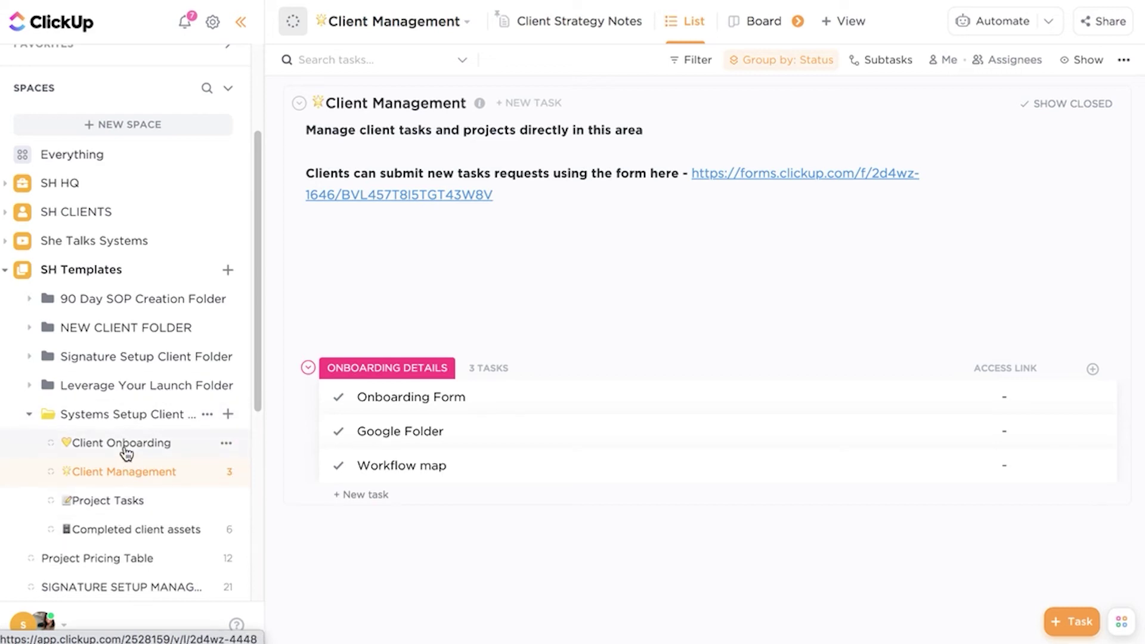
{"action": "left_click", "coordinate": [122, 505]}
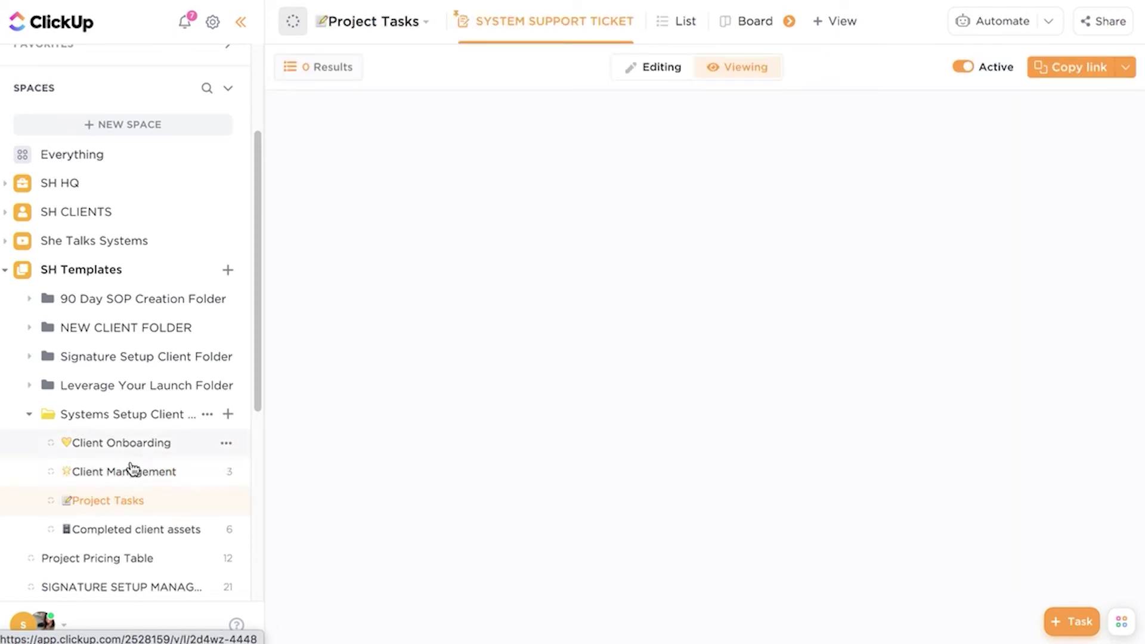
Look over the Completed client assets list, then return to the Client Management list
{"action": "left_click", "coordinate": [124, 537]}
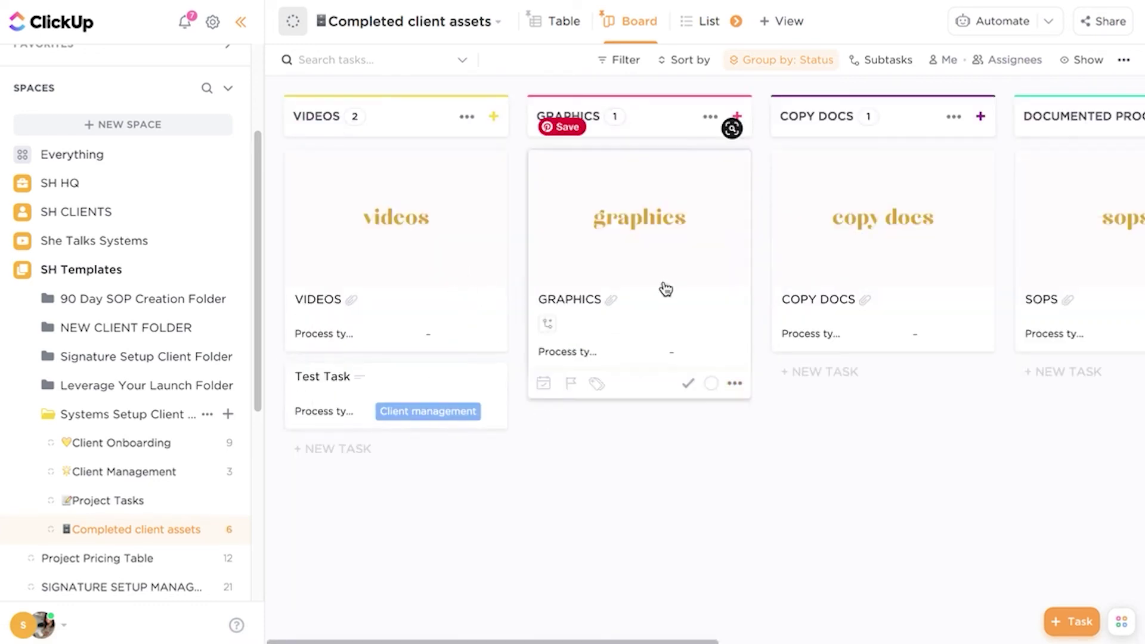
{"action": "scroll", "coordinate": [938, 354], "scroll_direction": "right", "scroll_amount": 6}
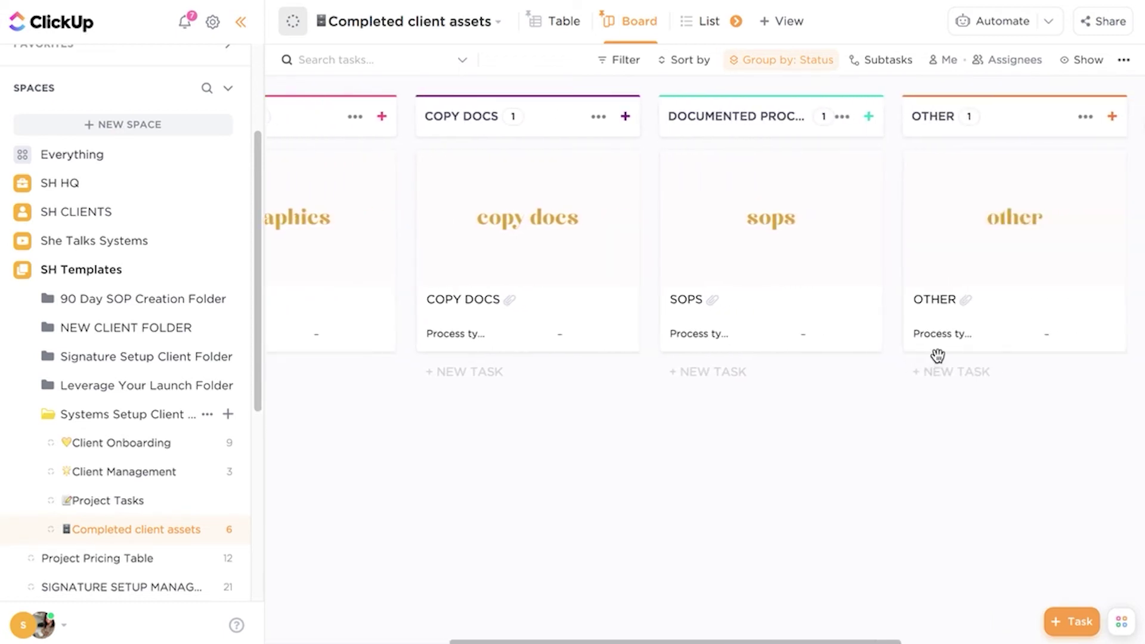
{"action": "scroll", "coordinate": [787, 356], "scroll_direction": "left", "scroll_amount": 6}
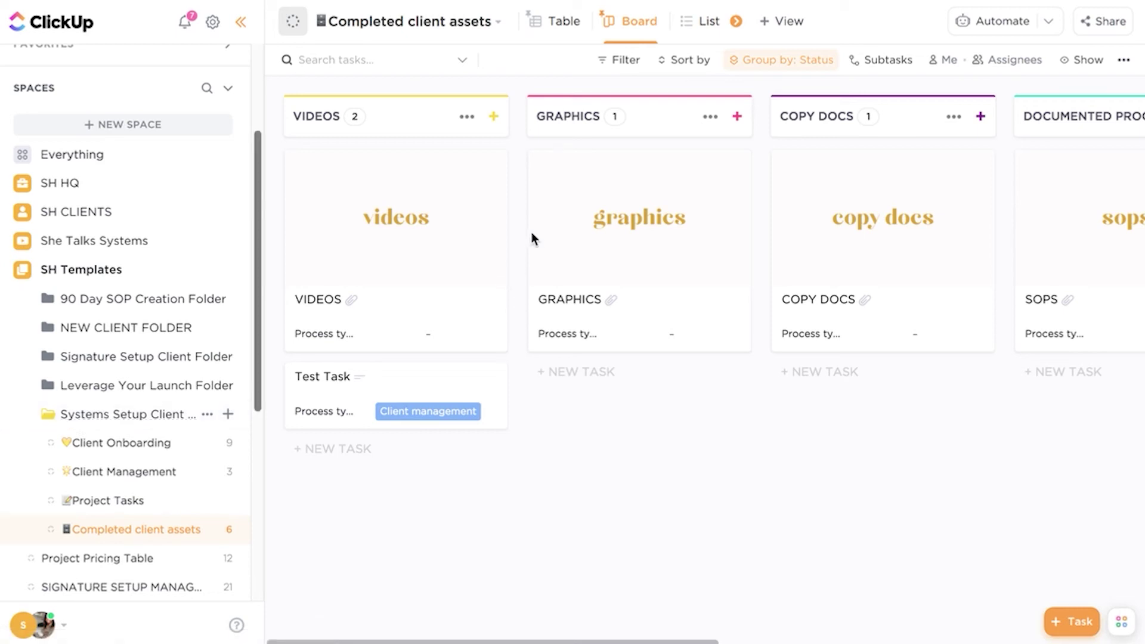
{"action": "left_click", "coordinate": [138, 476]}
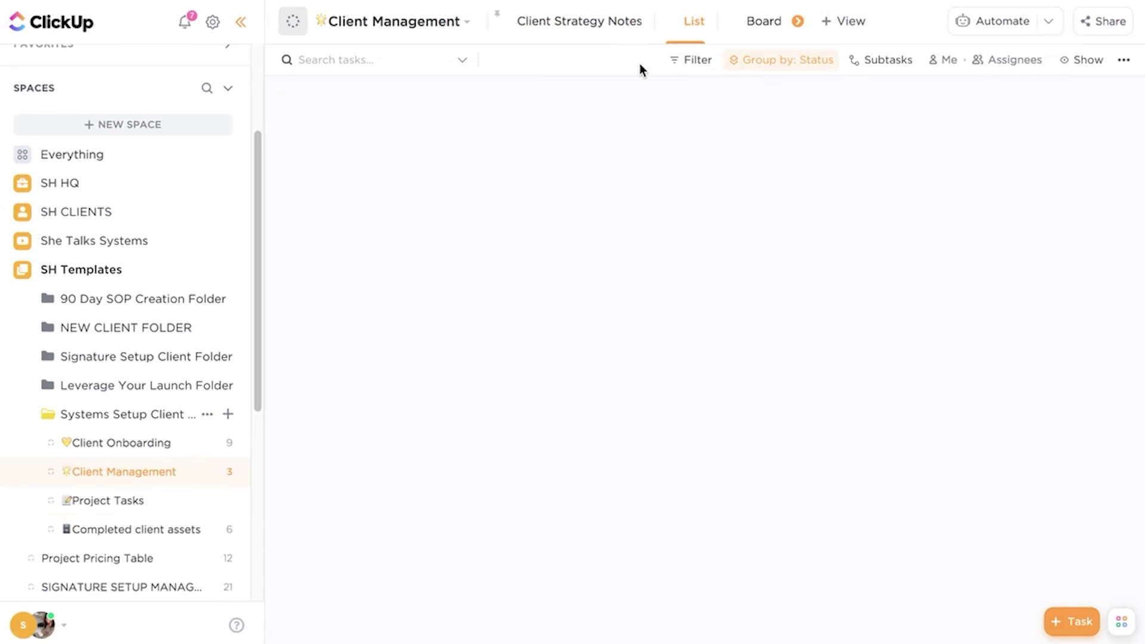
Open the Client Strategy Notes doc and preview its nested Agenda - w/c page
{"action": "left_click", "coordinate": [587, 24]}
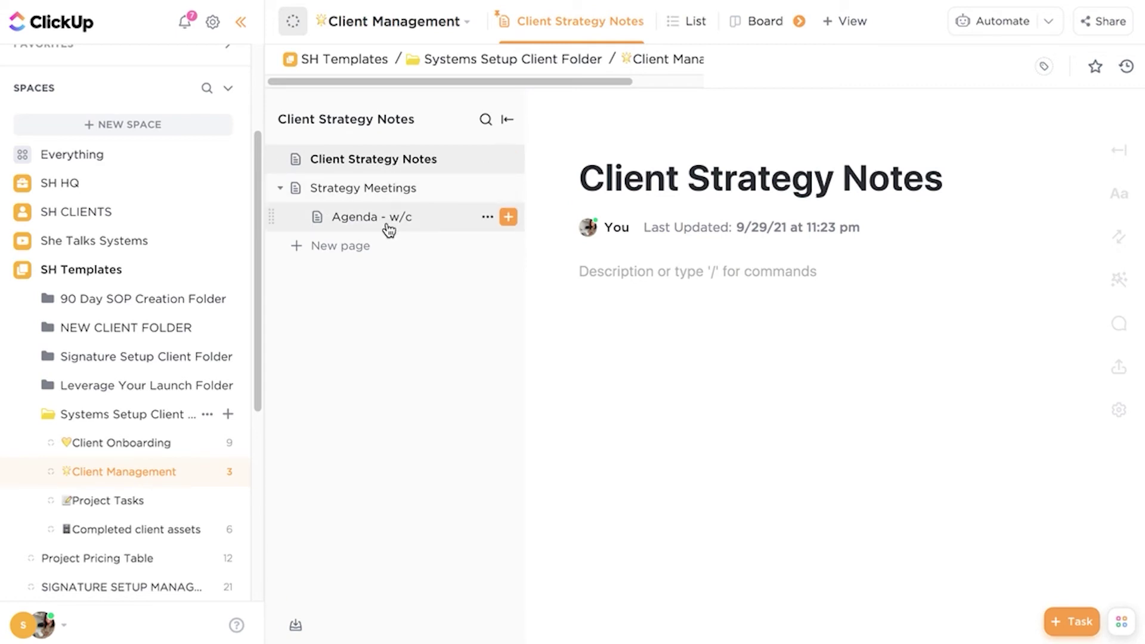
{"action": "left_click", "coordinate": [388, 218]}
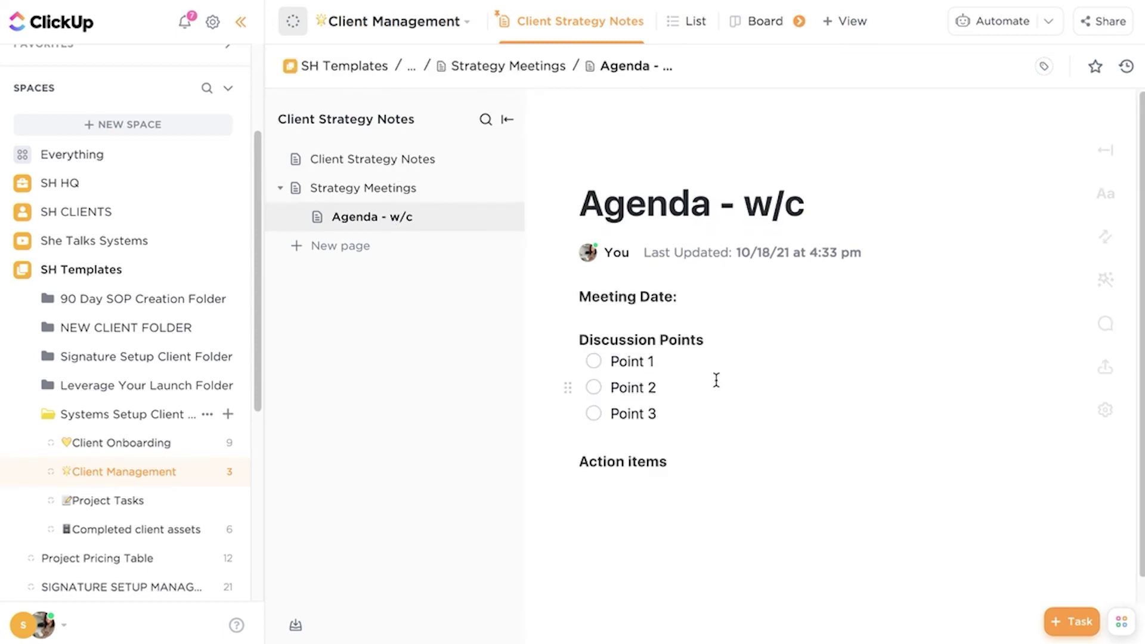
{"action": "left_click", "coordinate": [435, 161]}
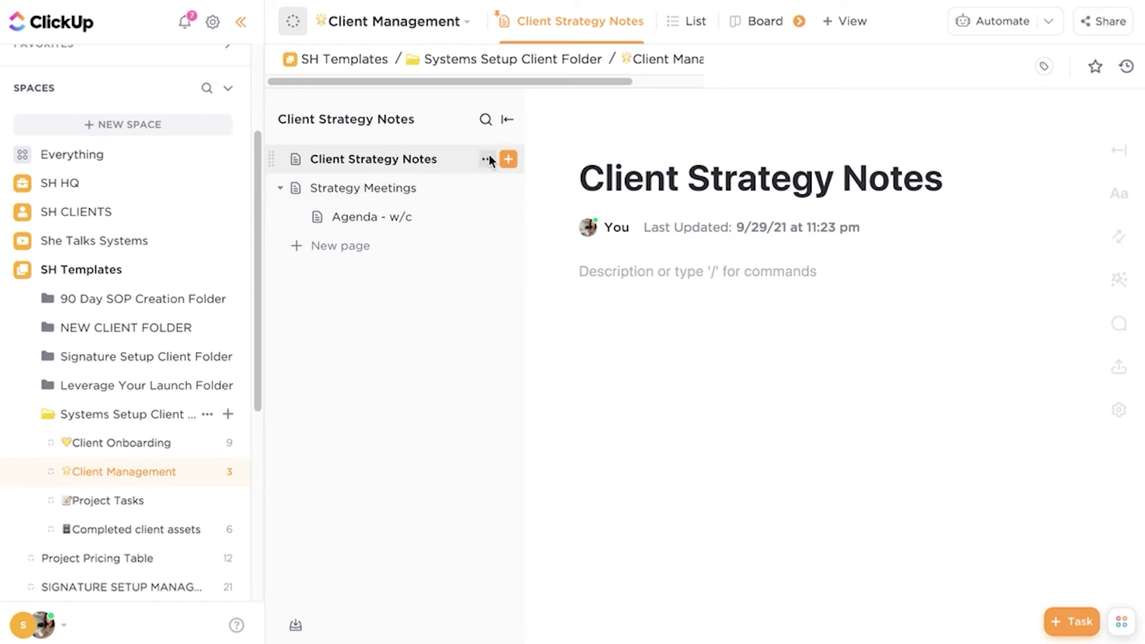
In the page's Share settings, turn the public link on and back off, then close them
{"action": "left_click", "coordinate": [488, 159]}
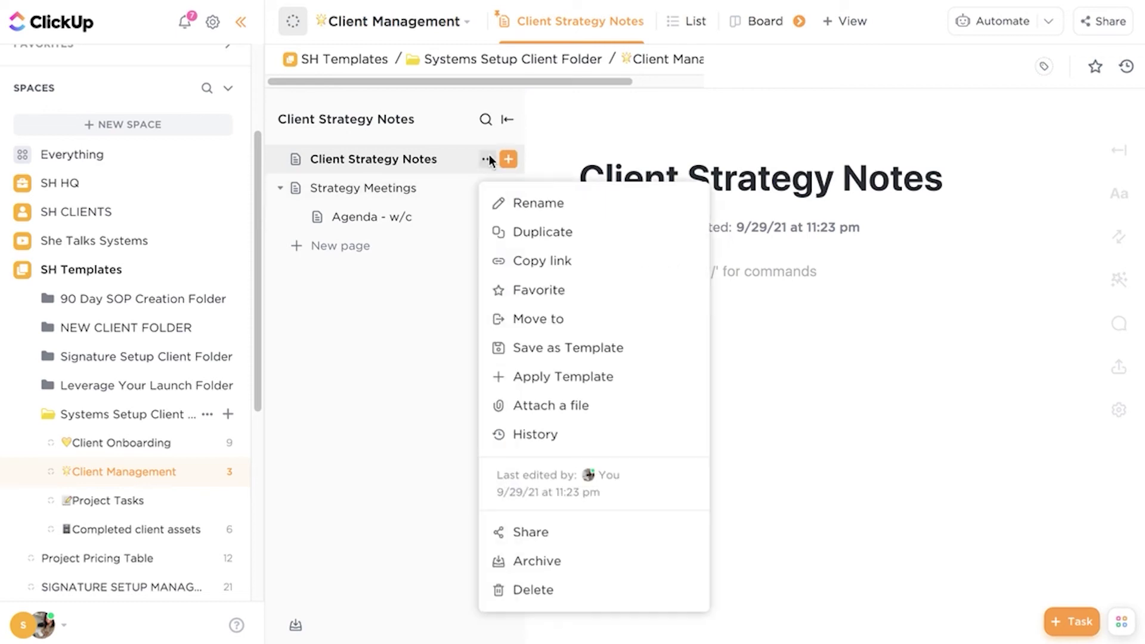
{"action": "left_click", "coordinate": [563, 538]}
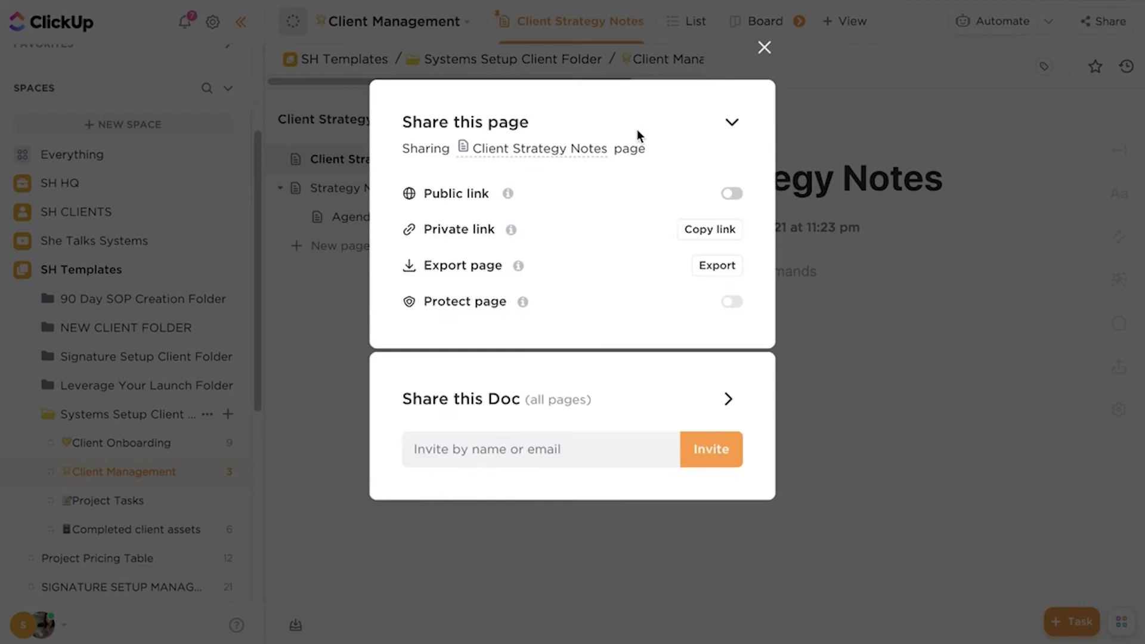
{"action": "left_click", "coordinate": [732, 195]}
{"action": "left_click", "coordinate": [725, 196]}
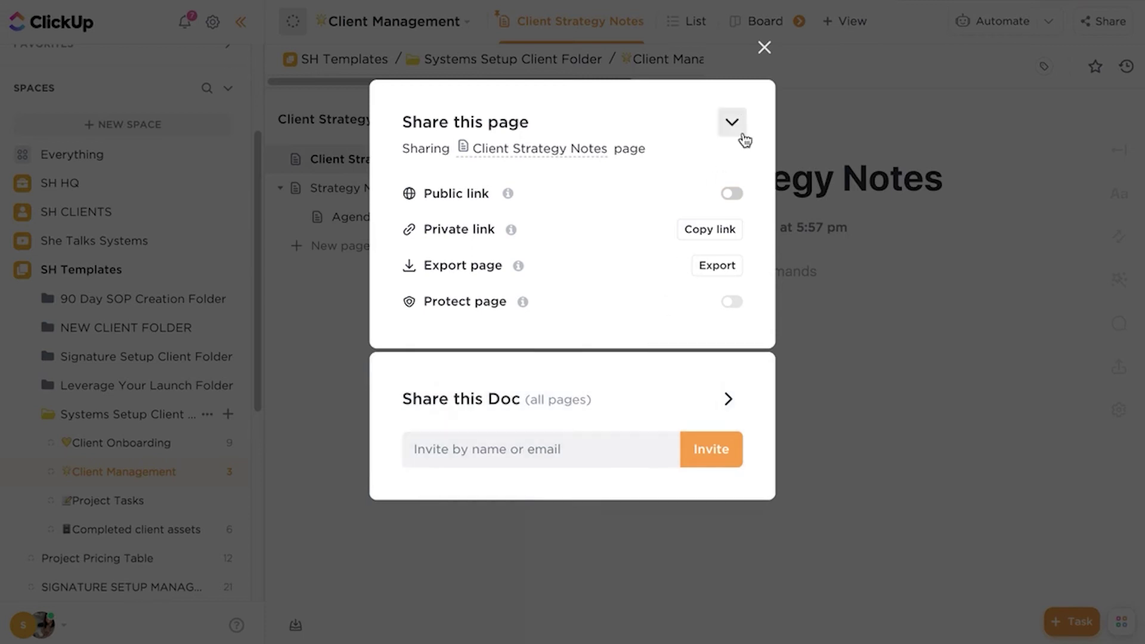
{"action": "left_click", "coordinate": [875, 311]}
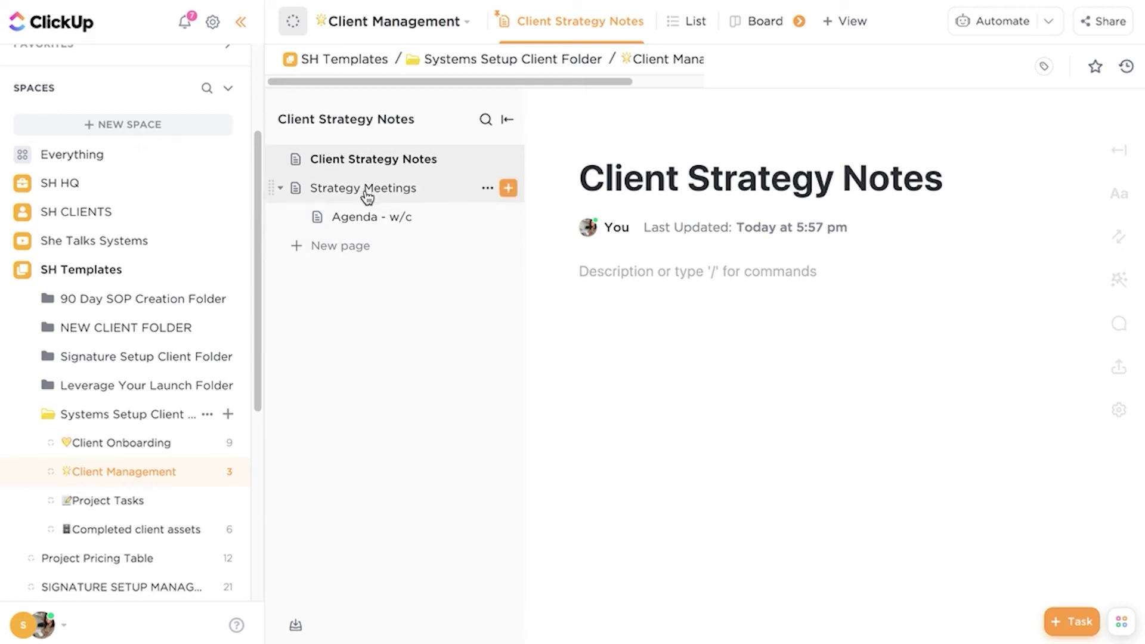
Add a 'Task ones' line under Action items on the Agenda - w/c page and select it
{"action": "left_click", "coordinate": [363, 228]}
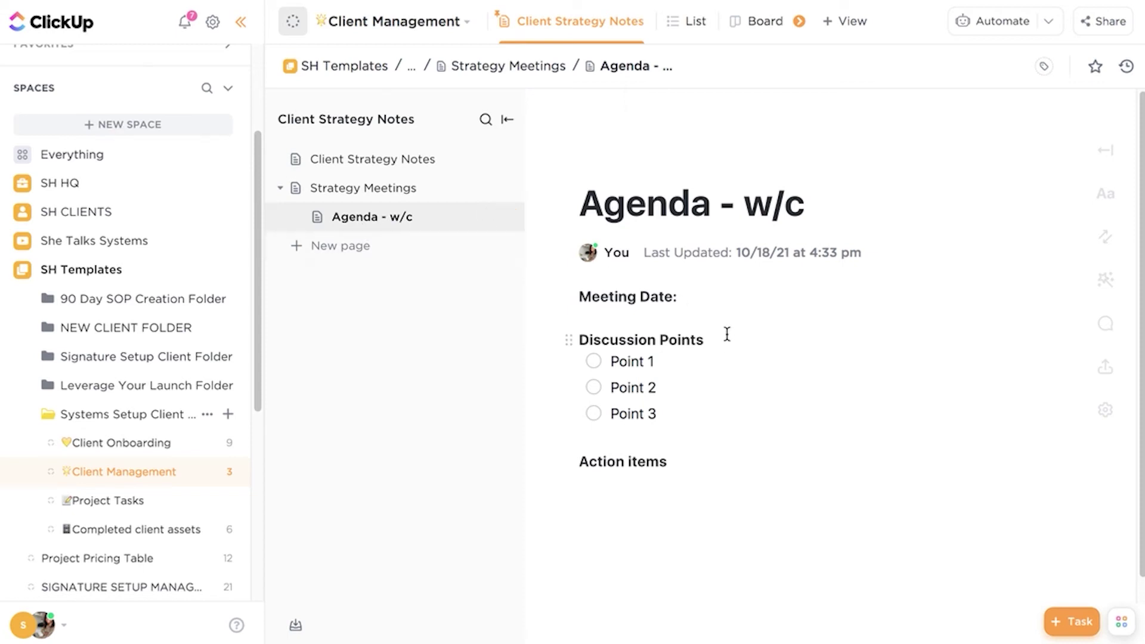
{"action": "left_click", "coordinate": [717, 307]}
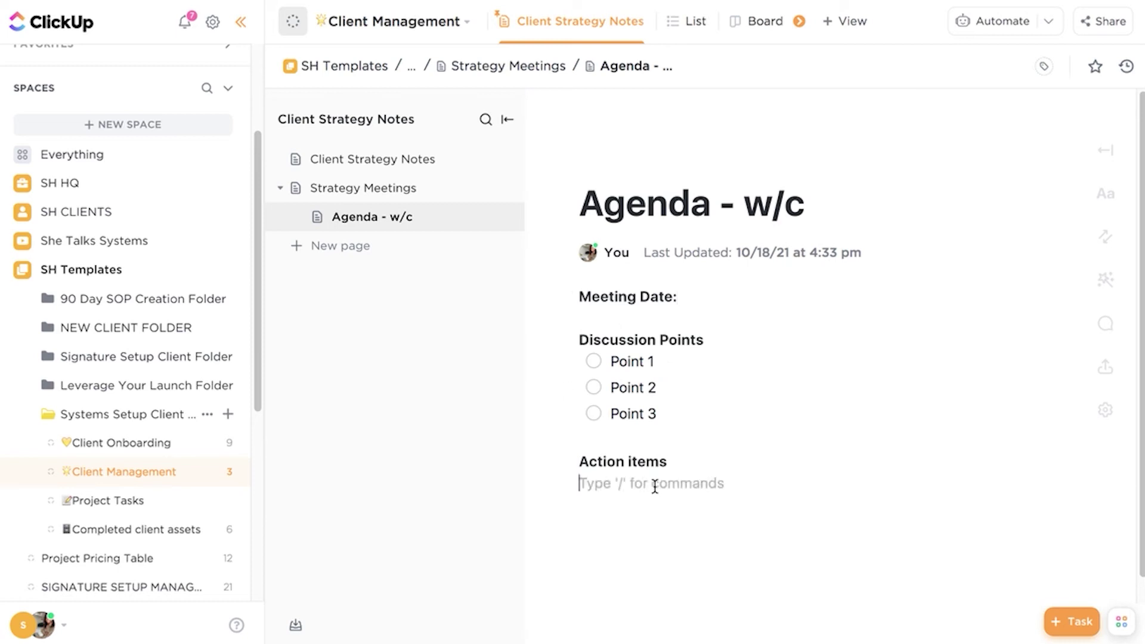
{"action": "type", "text": "Task"}
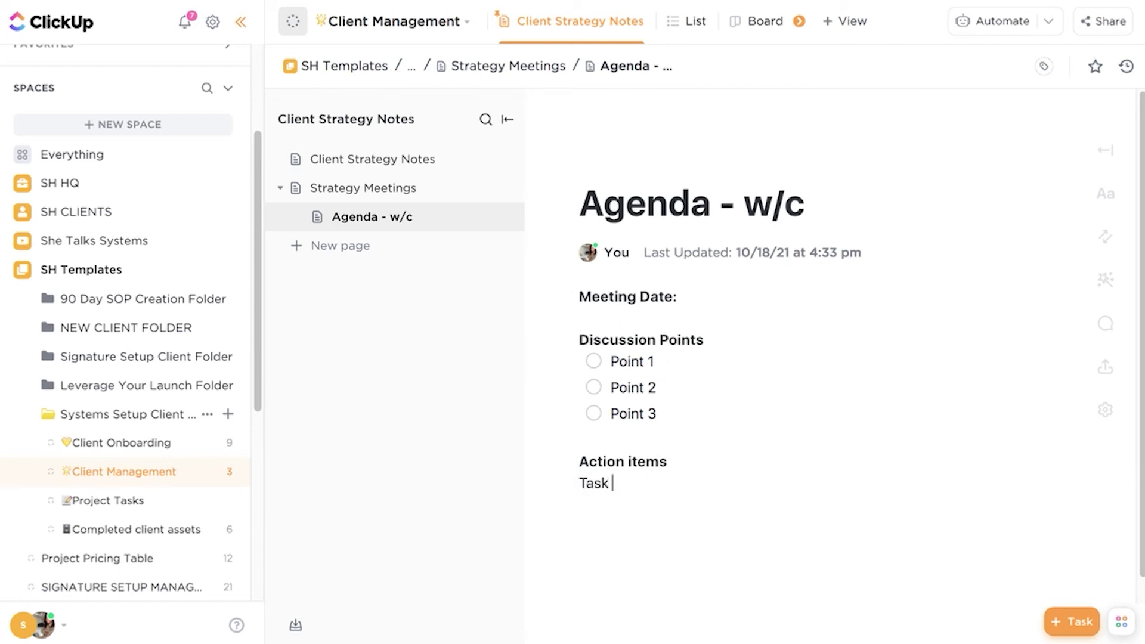
{"action": "type", "text": " ones"}
{"action": "left_click_drag", "start_coordinate": [615, 485], "coordinate": [584, 484]}
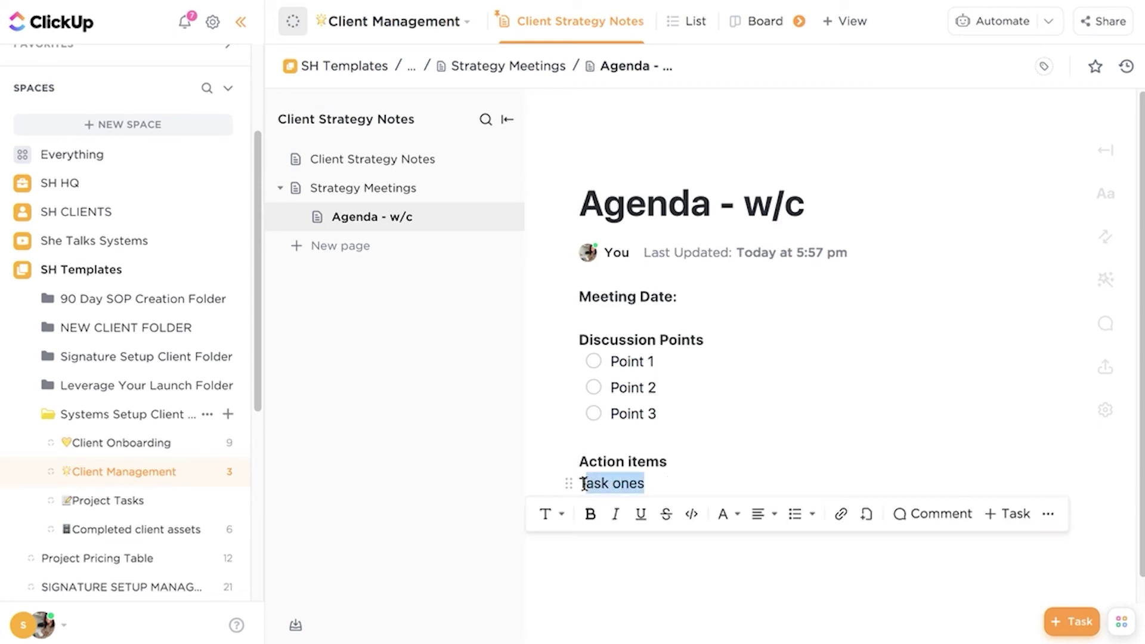
Convert 'Task ones' into a Project Tasks task assigned to yourself, with no due date
{"action": "left_click", "coordinate": [1010, 514]}
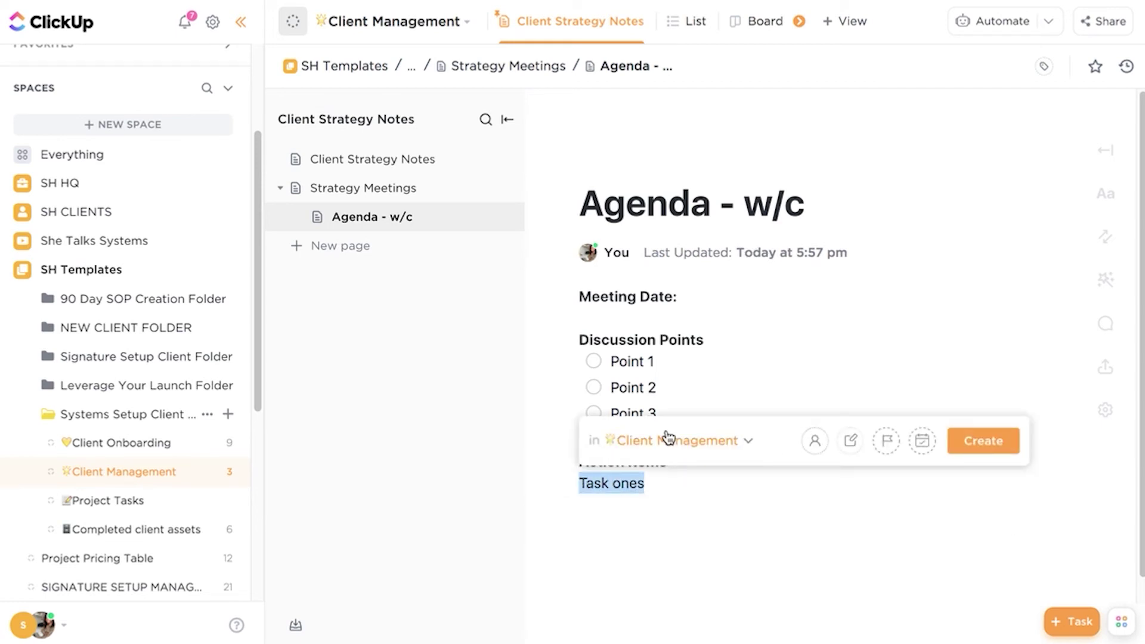
{"action": "left_click", "coordinate": [707, 445]}
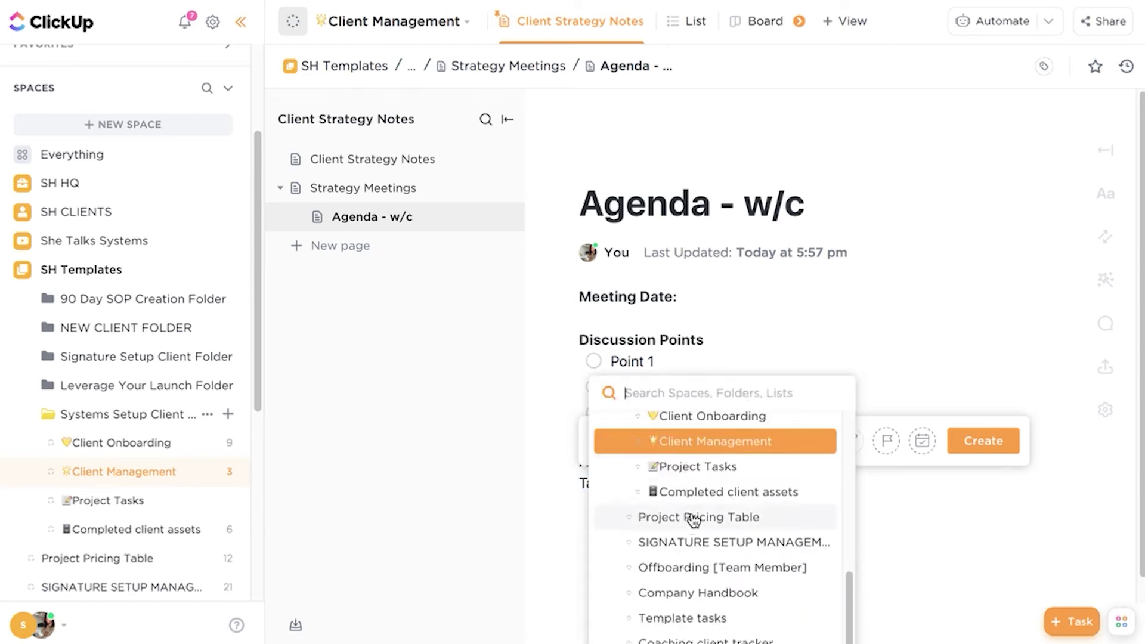
{"action": "left_click", "coordinate": [698, 468]}
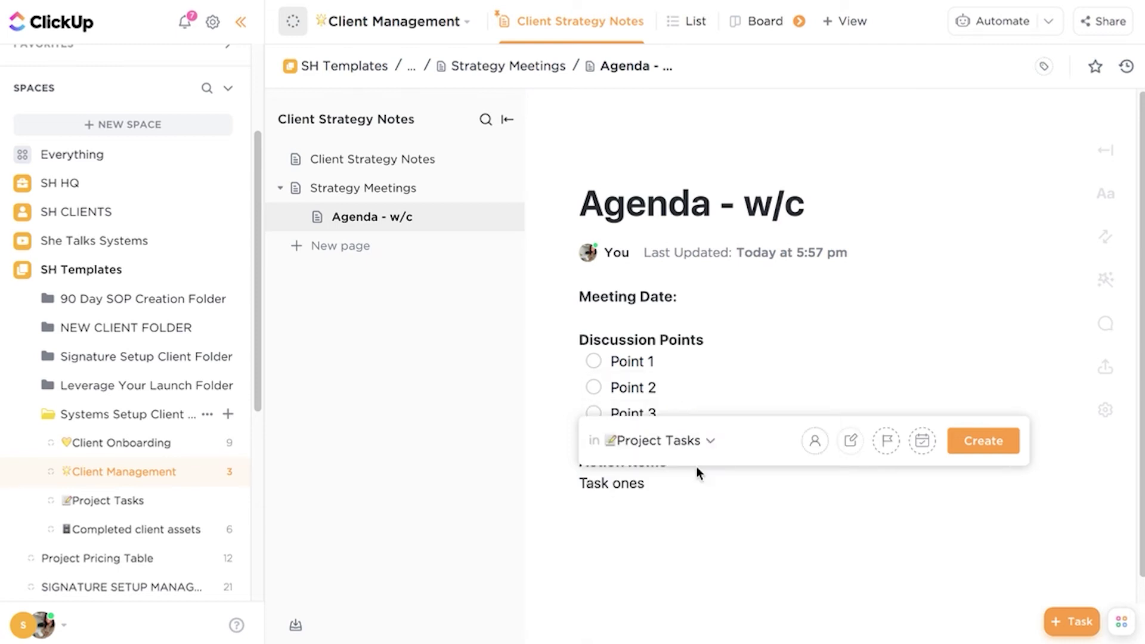
{"action": "left_click", "coordinate": [817, 443]}
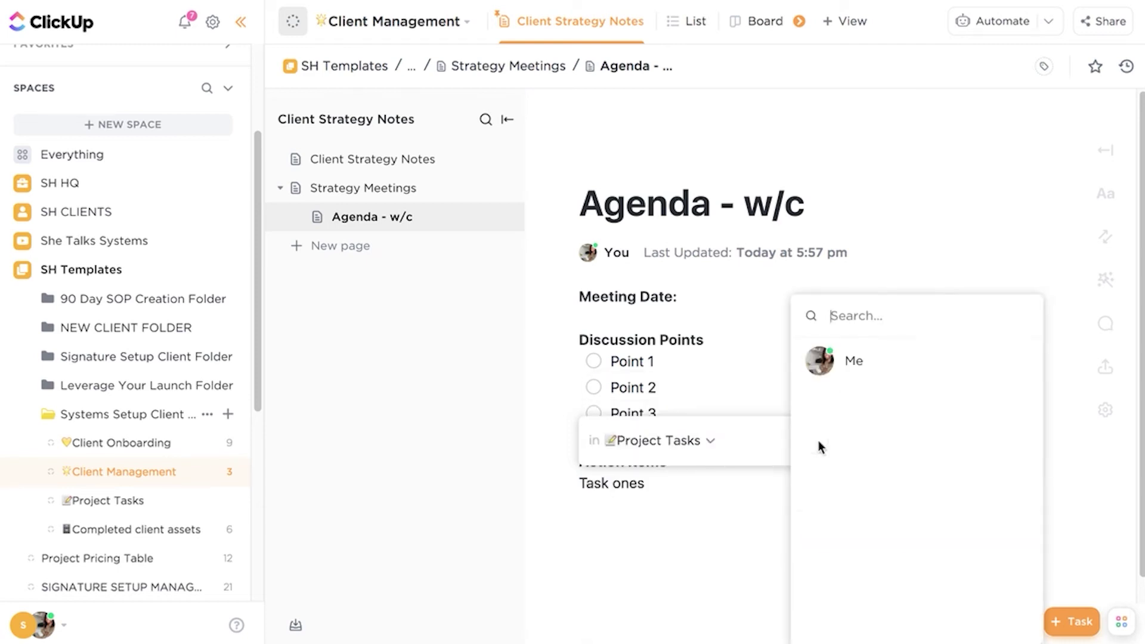
{"action": "left_click", "coordinate": [873, 361]}
{"action": "left_click", "coordinate": [913, 443]}
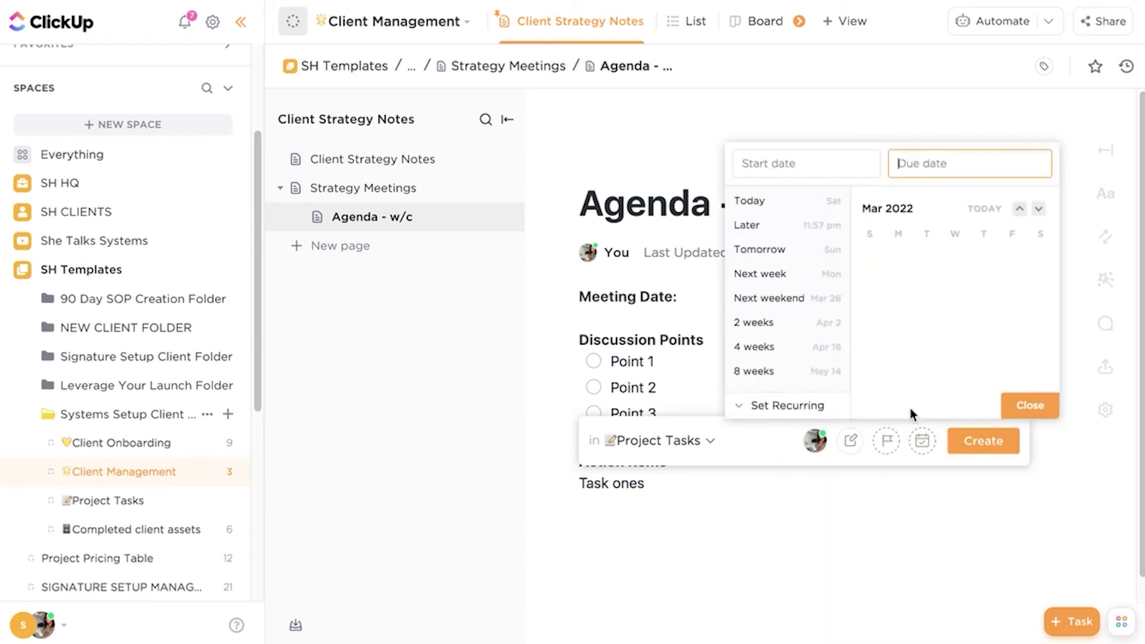
{"action": "left_click", "coordinate": [1025, 408]}
{"action": "left_click", "coordinate": [991, 445]}
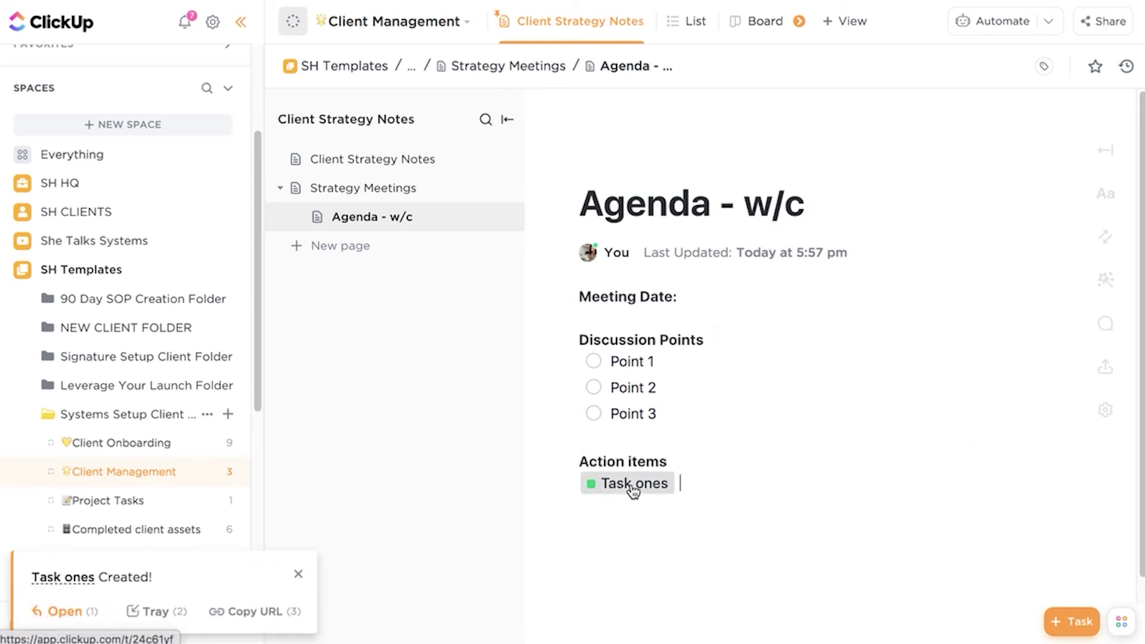
{"action": "left_click", "coordinate": [104, 507]}
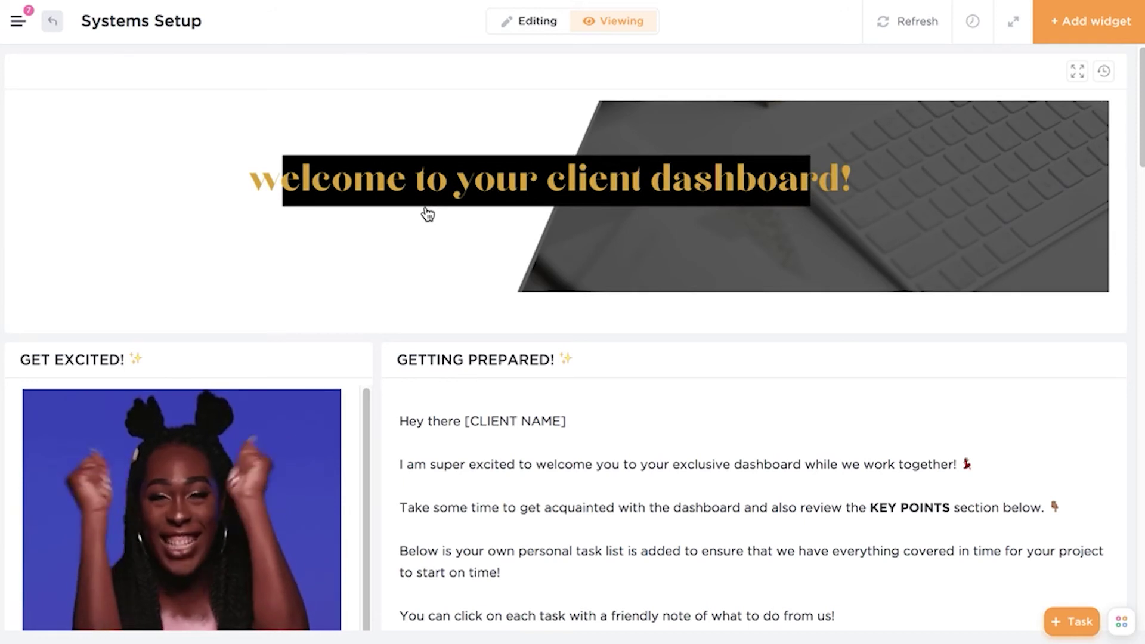
{"action": "scroll", "coordinate": [428, 213], "scroll_direction": "down", "scroll_amount": 4}
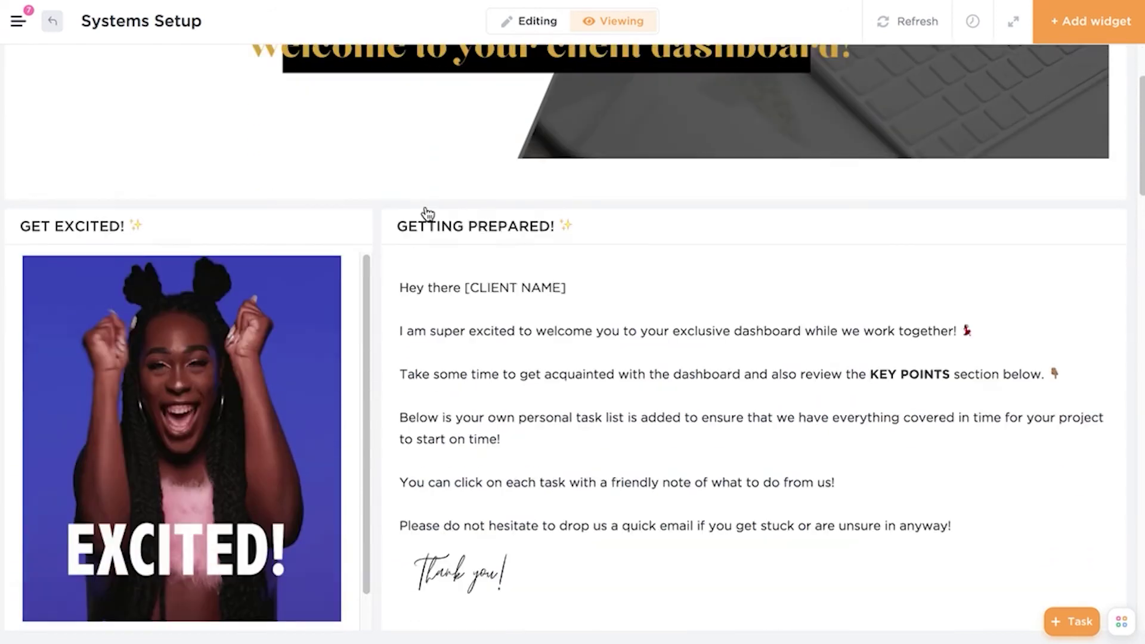
{"action": "scroll", "coordinate": [426, 207], "scroll_direction": "down", "scroll_amount": 8}
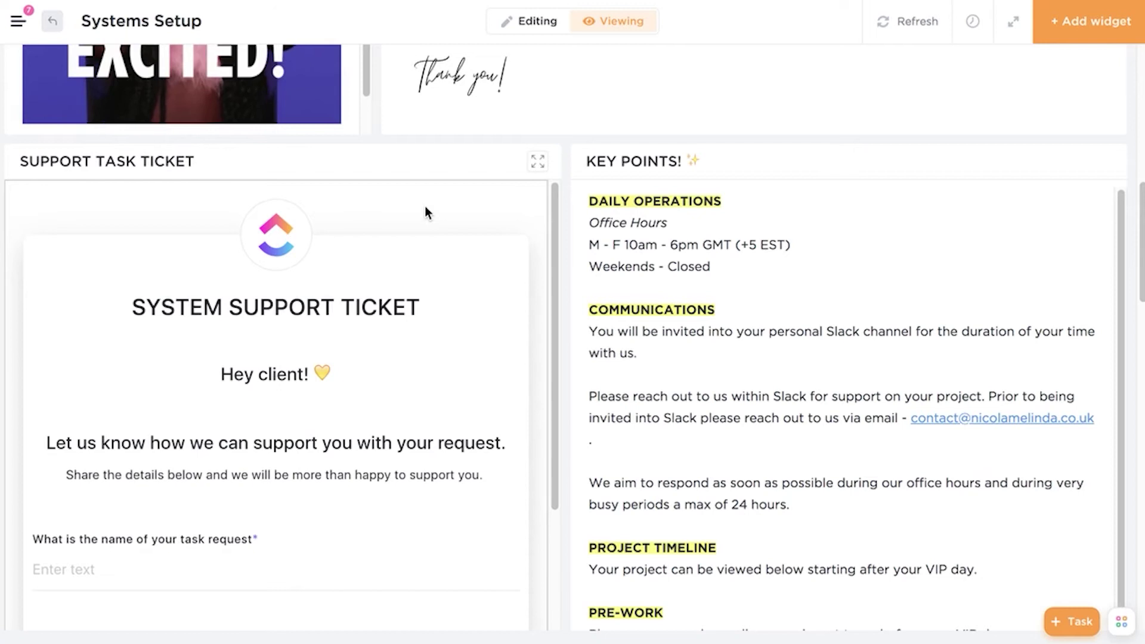
{"action": "scroll", "coordinate": [425, 211], "scroll_direction": "down", "scroll_amount": 10}
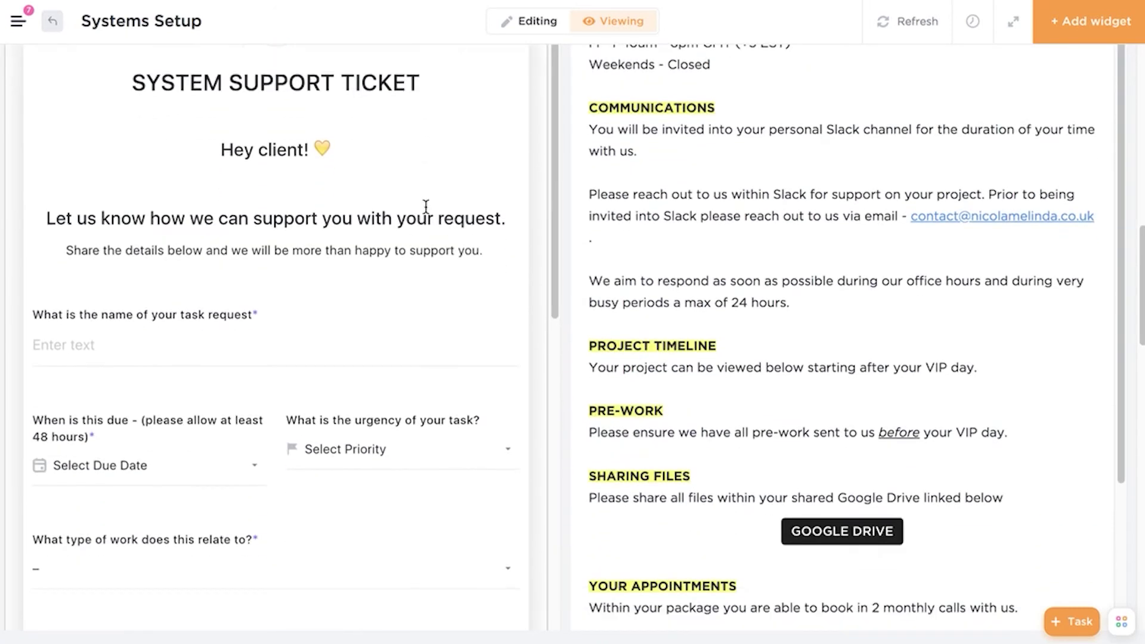
{"action": "scroll", "coordinate": [629, 264], "scroll_direction": "down", "scroll_amount": 10}
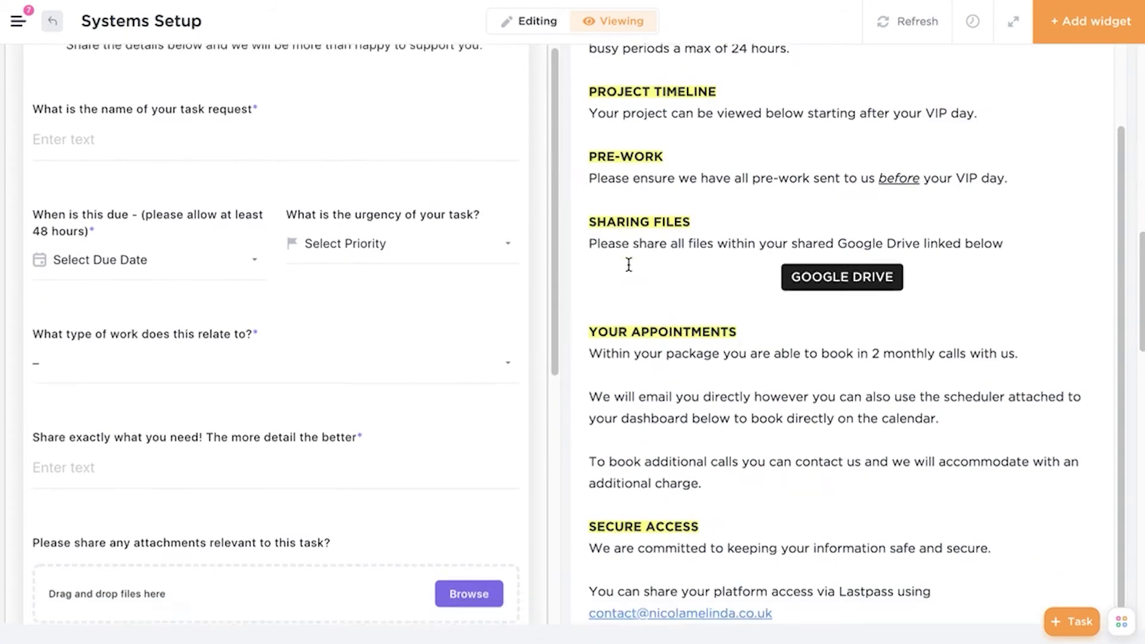
{"action": "scroll", "coordinate": [629, 264], "scroll_direction": "down", "scroll_amount": 5}
{"action": "scroll", "coordinate": [628, 265], "scroll_direction": "up", "scroll_amount": 2}
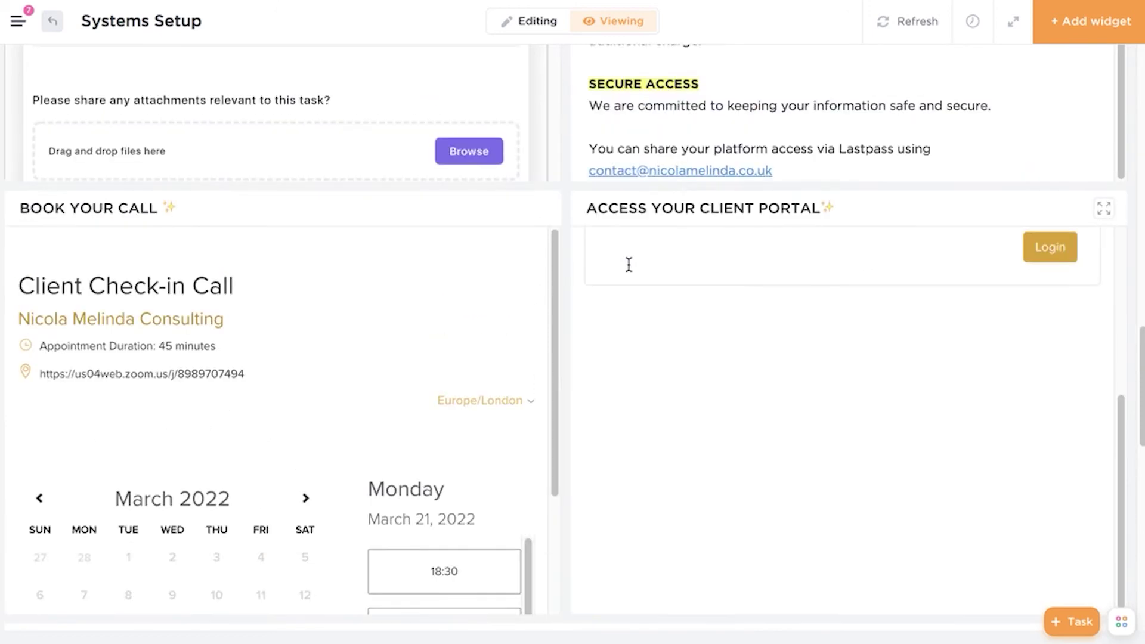
{"action": "scroll", "coordinate": [629, 264], "scroll_direction": "down", "scroll_amount": 2}
{"action": "scroll", "coordinate": [629, 265], "scroll_direction": "down", "scroll_amount": 7}
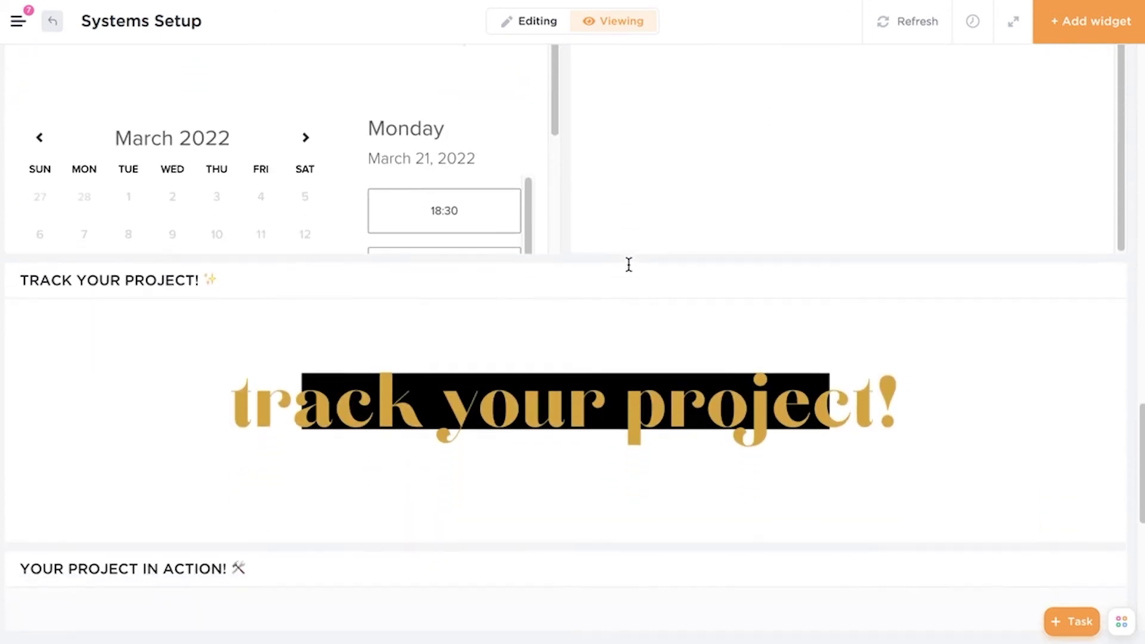
{"action": "scroll", "coordinate": [630, 271], "scroll_direction": "down", "scroll_amount": 6}
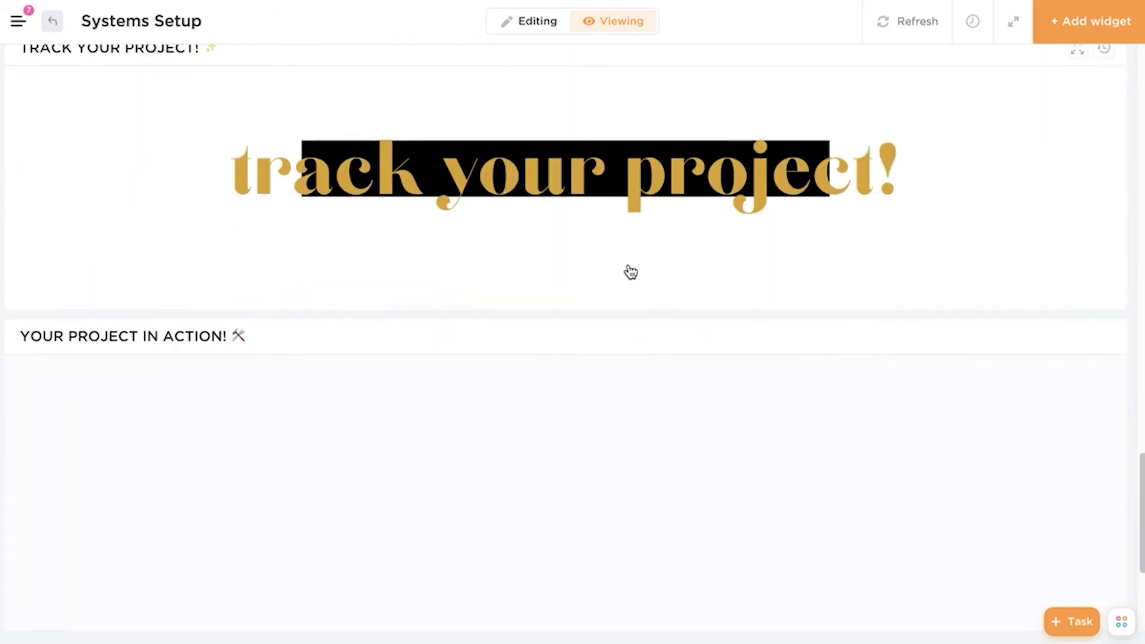
{"action": "scroll", "coordinate": [629, 267], "scroll_direction": "up", "scroll_amount": 15}
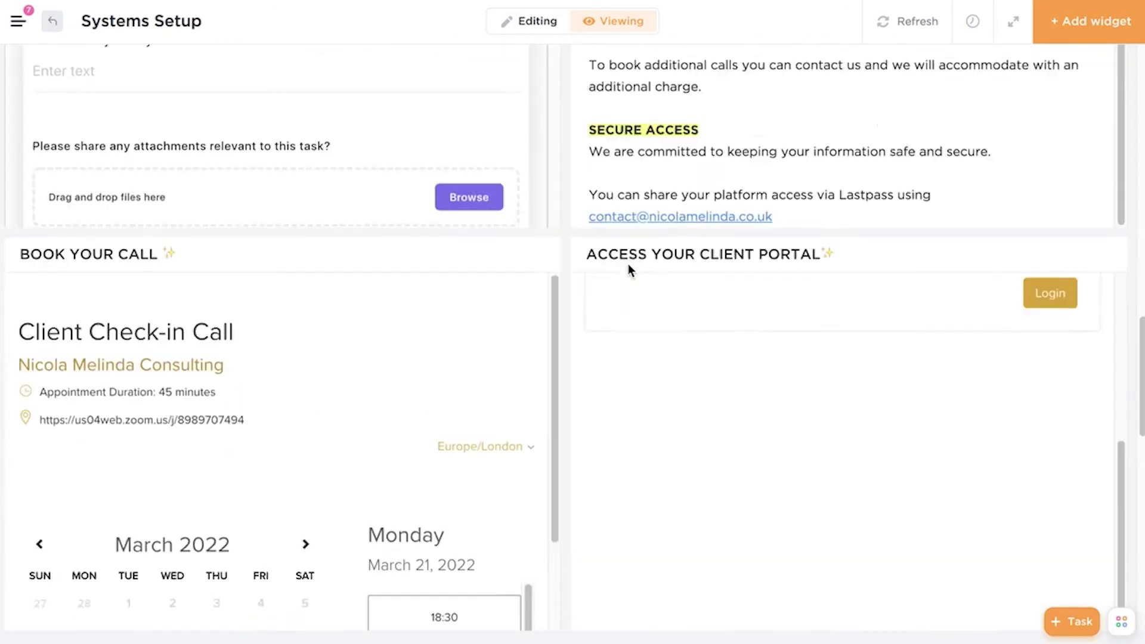
{"action": "scroll", "coordinate": [638, 517], "scroll_direction": "up", "scroll_amount": 1}
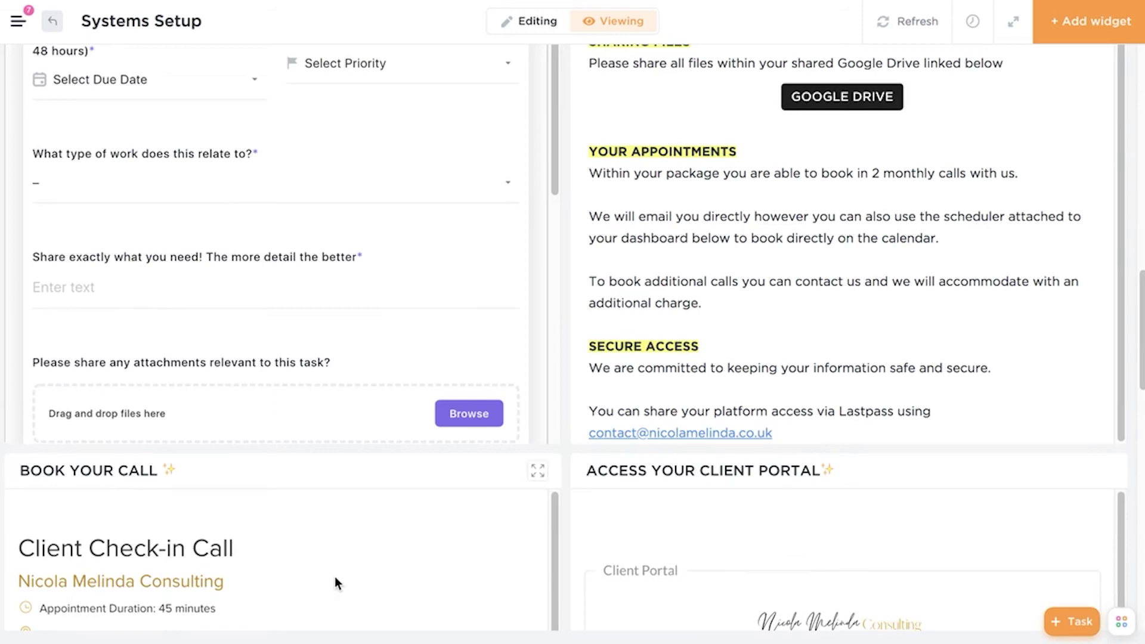
{"action": "scroll", "coordinate": [670, 409], "scroll_direction": "up", "scroll_amount": 10}
{"action": "scroll", "coordinate": [395, 510], "scroll_direction": "up", "scroll_amount": 3}
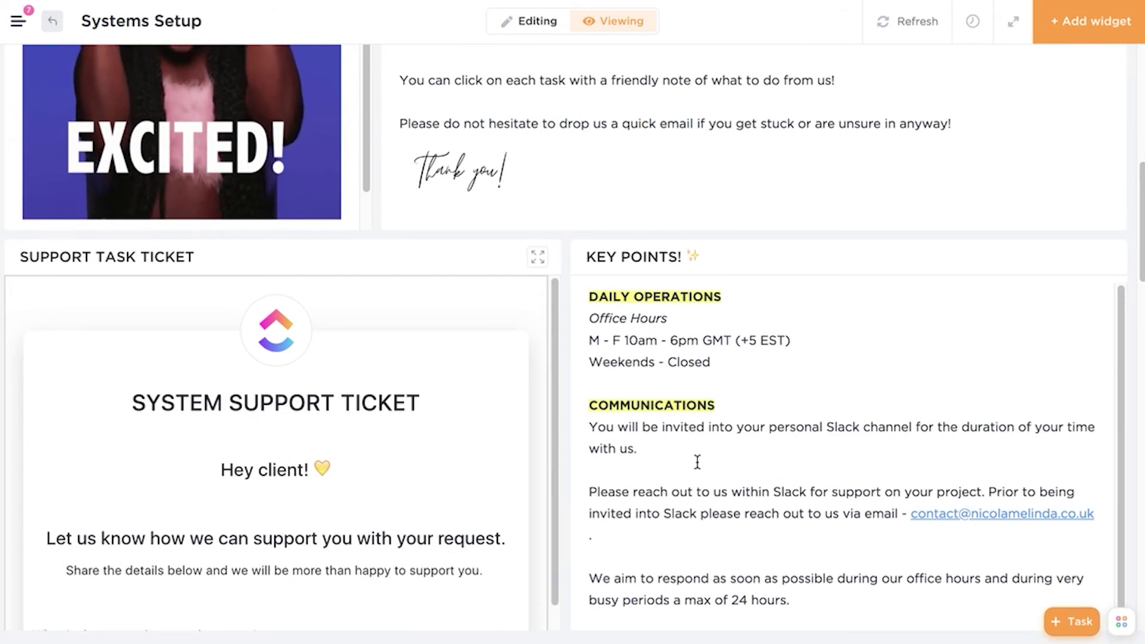
{"action": "scroll", "coordinate": [695, 462], "scroll_direction": "up", "scroll_amount": 9}
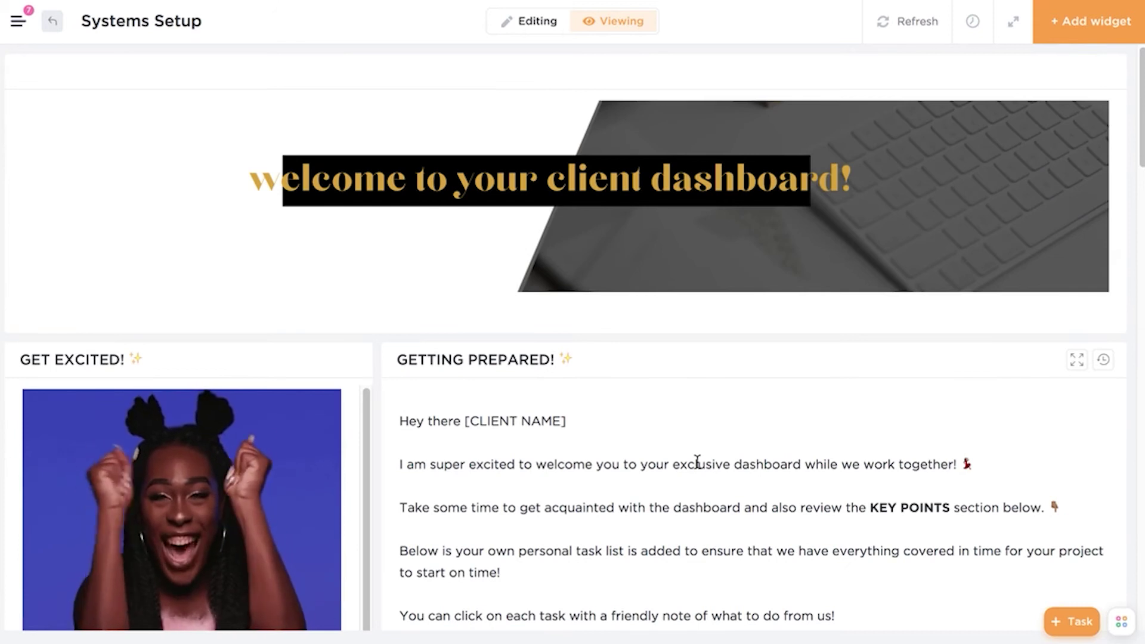
{"action": "scroll", "coordinate": [697, 462], "scroll_direction": "down", "scroll_amount": 4}
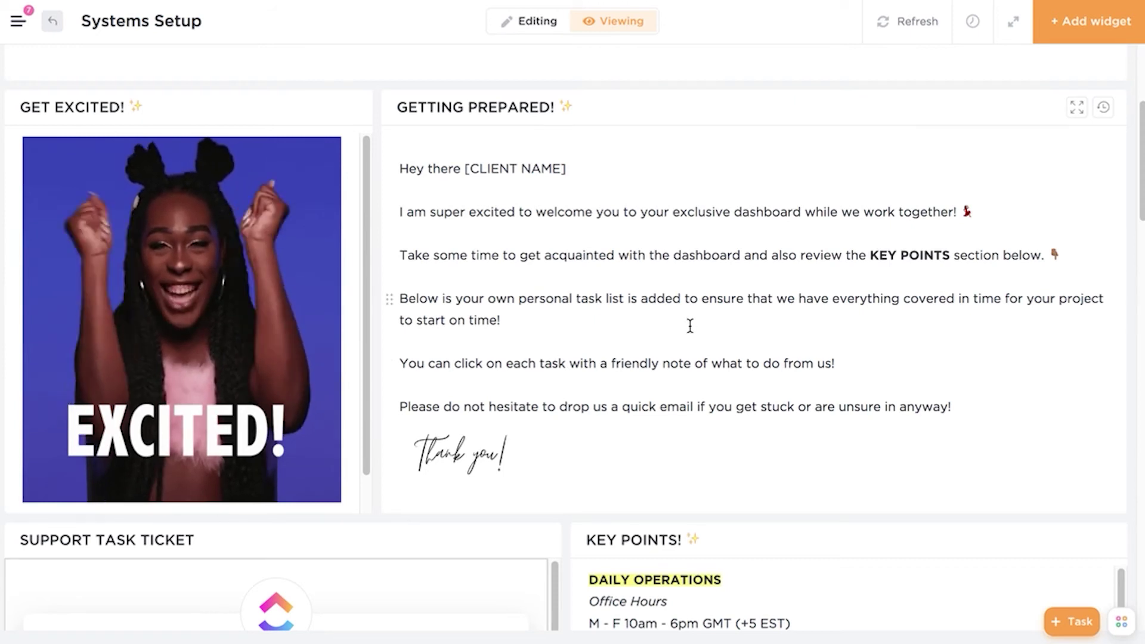
{"action": "scroll", "coordinate": [690, 325], "scroll_direction": "down", "scroll_amount": 2}
{"action": "scroll", "coordinate": [690, 325], "scroll_direction": "up", "scroll_amount": 2}
{"action": "scroll", "coordinate": [762, 263], "scroll_direction": "up", "scroll_amount": 2}
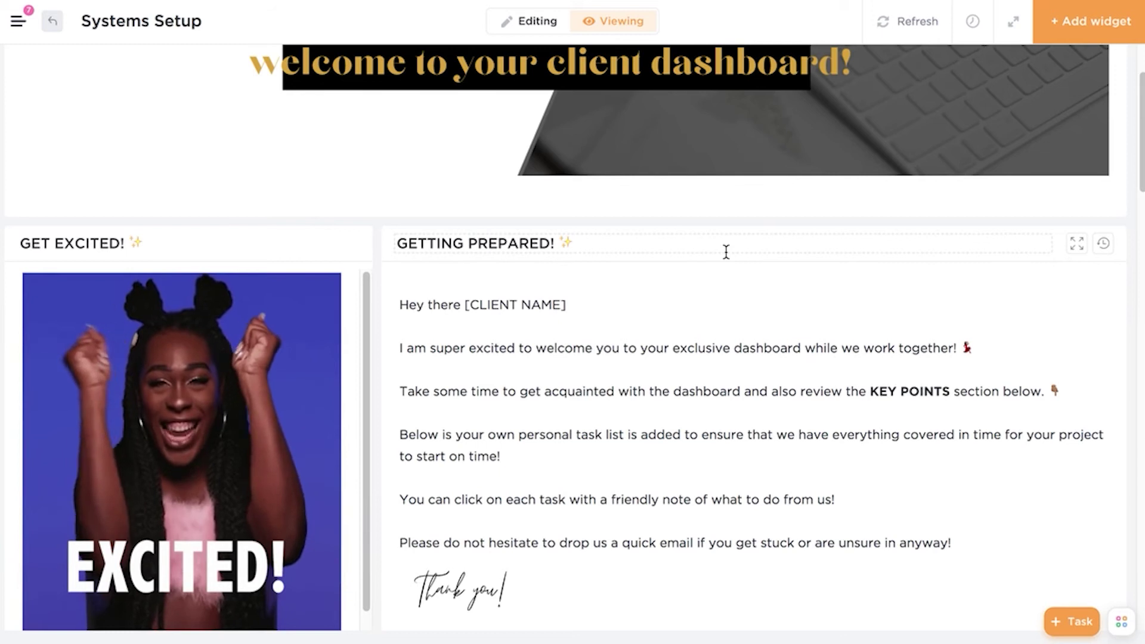
{"action": "scroll", "coordinate": [724, 404], "scroll_direction": "down", "scroll_amount": 3}
{"action": "scroll", "coordinate": [724, 406], "scroll_direction": "down", "scroll_amount": 10}
{"action": "scroll", "coordinate": [723, 406], "scroll_direction": "up", "scroll_amount": 5}
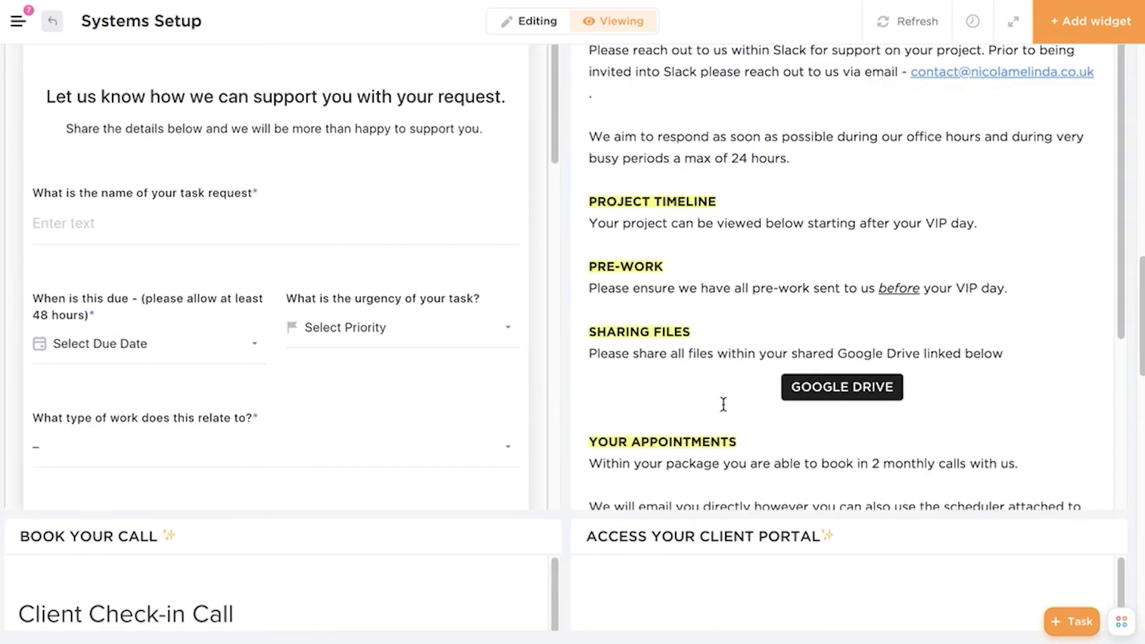
{"action": "scroll", "coordinate": [724, 404], "scroll_direction": "down", "scroll_amount": 3}
{"action": "scroll", "coordinate": [724, 404], "scroll_direction": "down", "scroll_amount": 2}
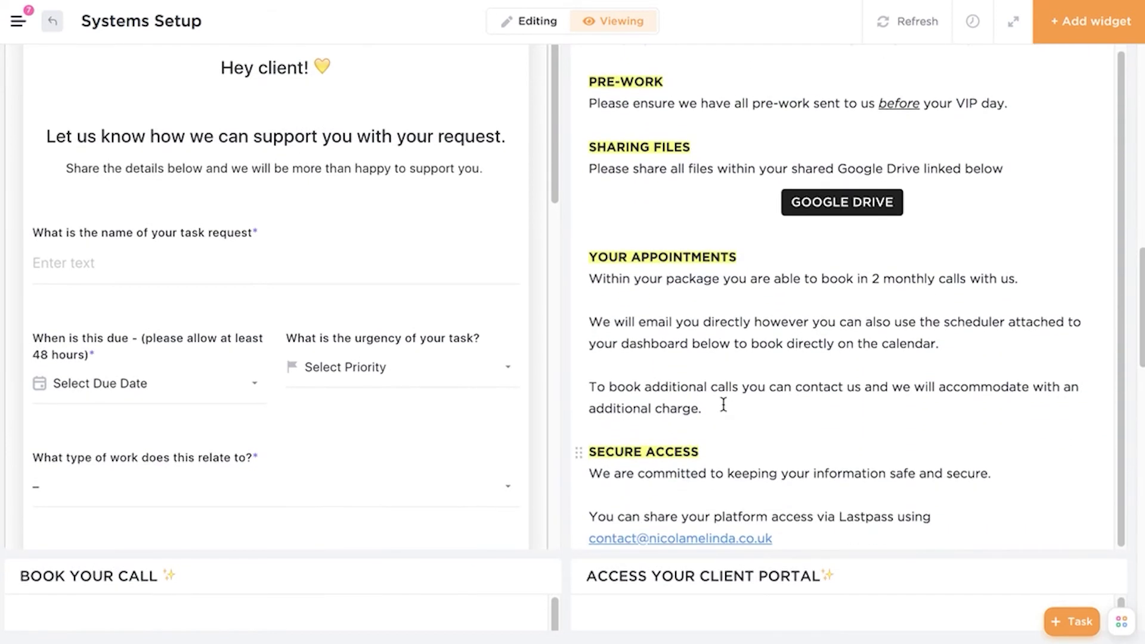
{"action": "scroll", "coordinate": [724, 404], "scroll_direction": "down", "scroll_amount": 6}
{"action": "scroll", "coordinate": [723, 405], "scroll_direction": "down", "scroll_amount": 8}
{"action": "scroll", "coordinate": [724, 409], "scroll_direction": "up", "scroll_amount": 3}
{"action": "scroll", "coordinate": [724, 410], "scroll_direction": "up", "scroll_amount": 1}
{"action": "scroll", "coordinate": [723, 406], "scroll_direction": "up", "scroll_amount": 10}
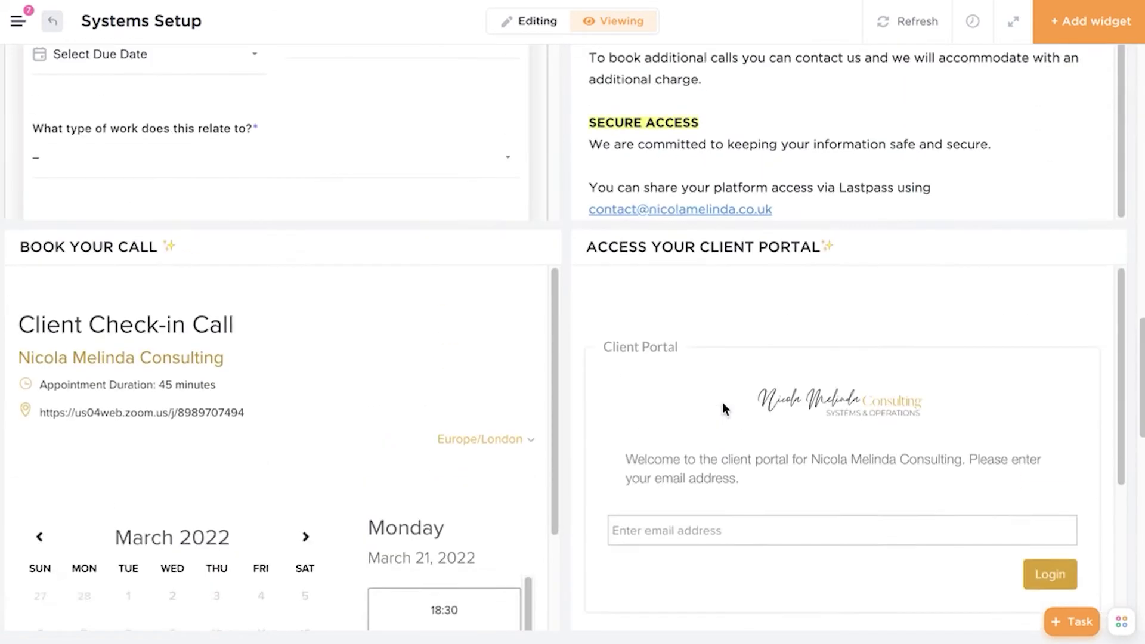
{"action": "scroll", "coordinate": [721, 402], "scroll_direction": "up", "scroll_amount": 6}
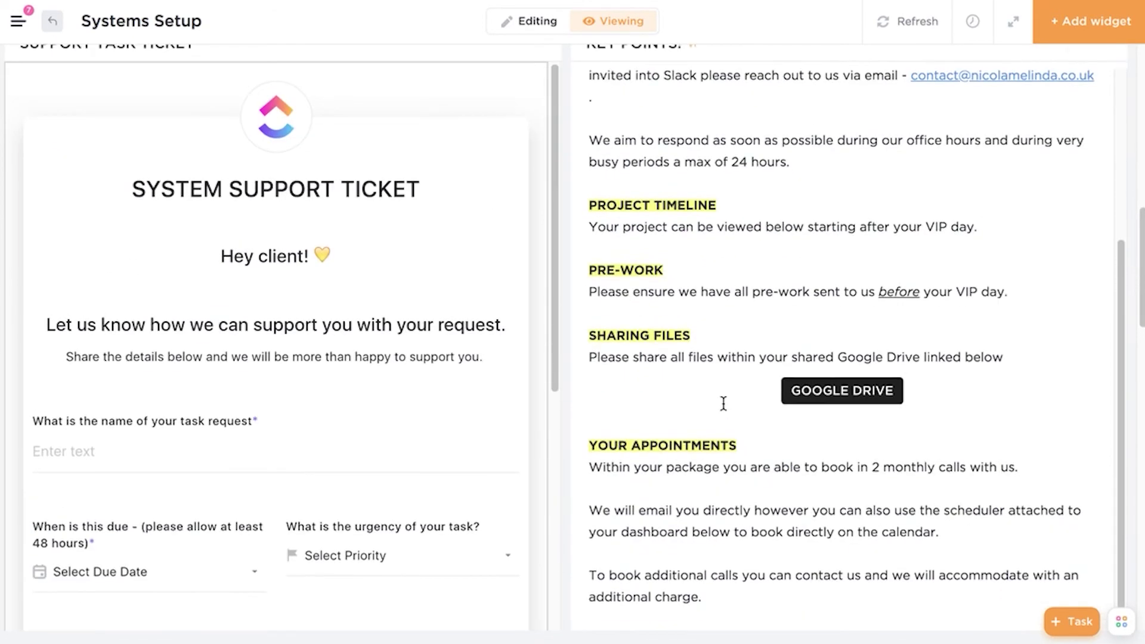
{"action": "scroll", "coordinate": [723, 401], "scroll_direction": "up", "scroll_amount": 10}
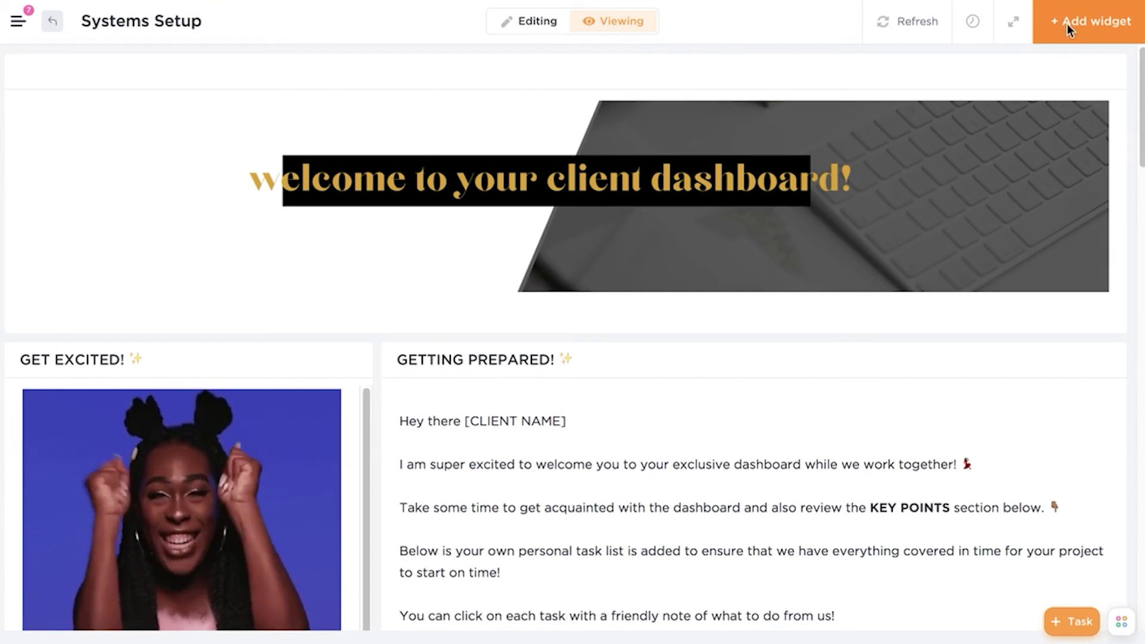
Browse the Featured widgets in the dashboard's Add widget catalogue
{"action": "left_click", "coordinate": [1067, 24]}
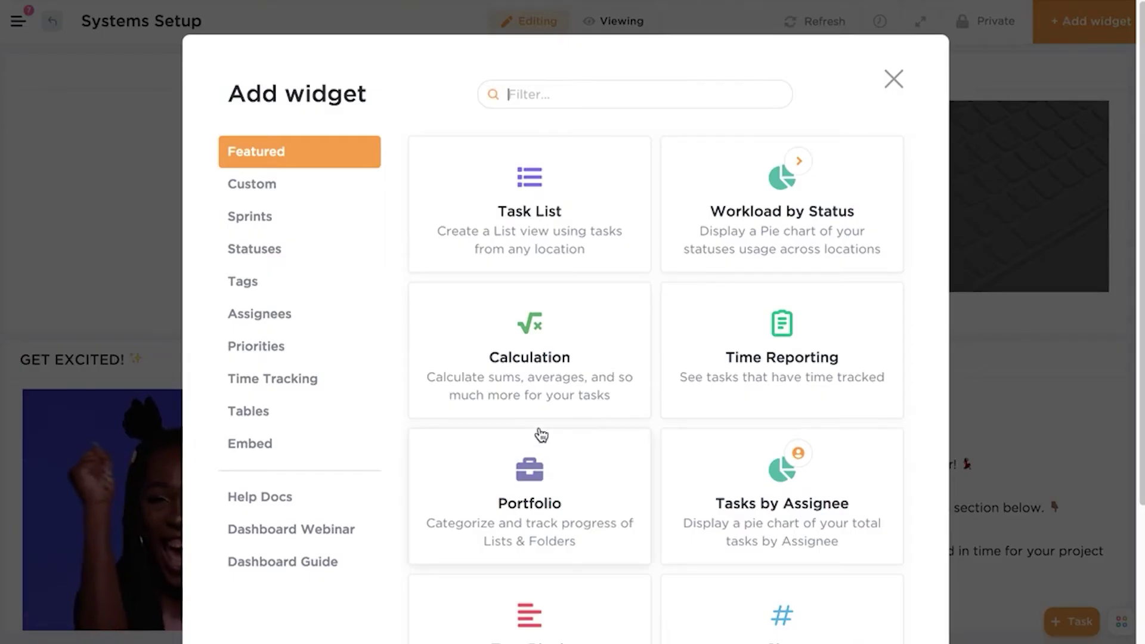
{"action": "scroll", "coordinate": [541, 434], "scroll_direction": "down", "scroll_amount": 3}
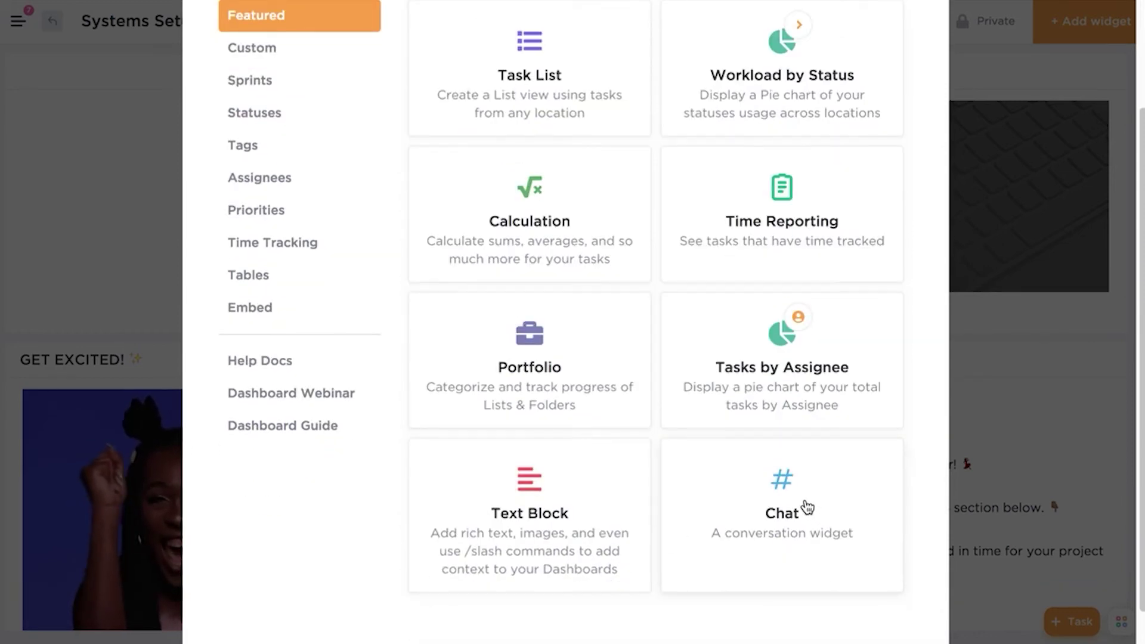
{"action": "scroll", "coordinate": [807, 507], "scroll_direction": "up", "scroll_amount": 3}
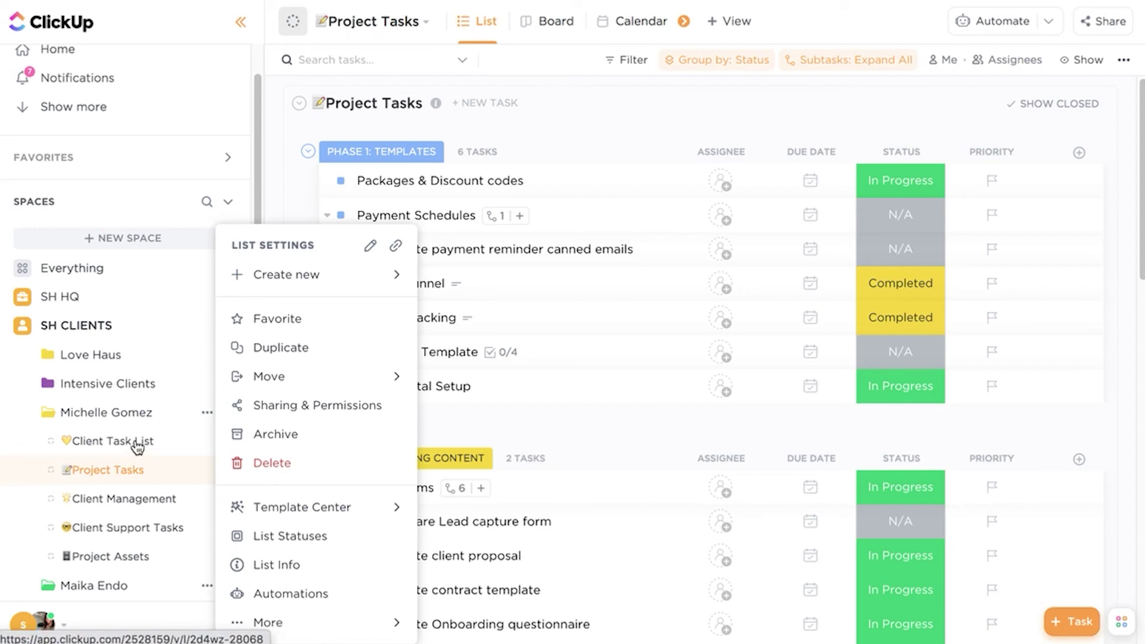
Check which people the Client Task List is shared with under Sharing & Permissions
{"action": "key", "text": "Escape"}
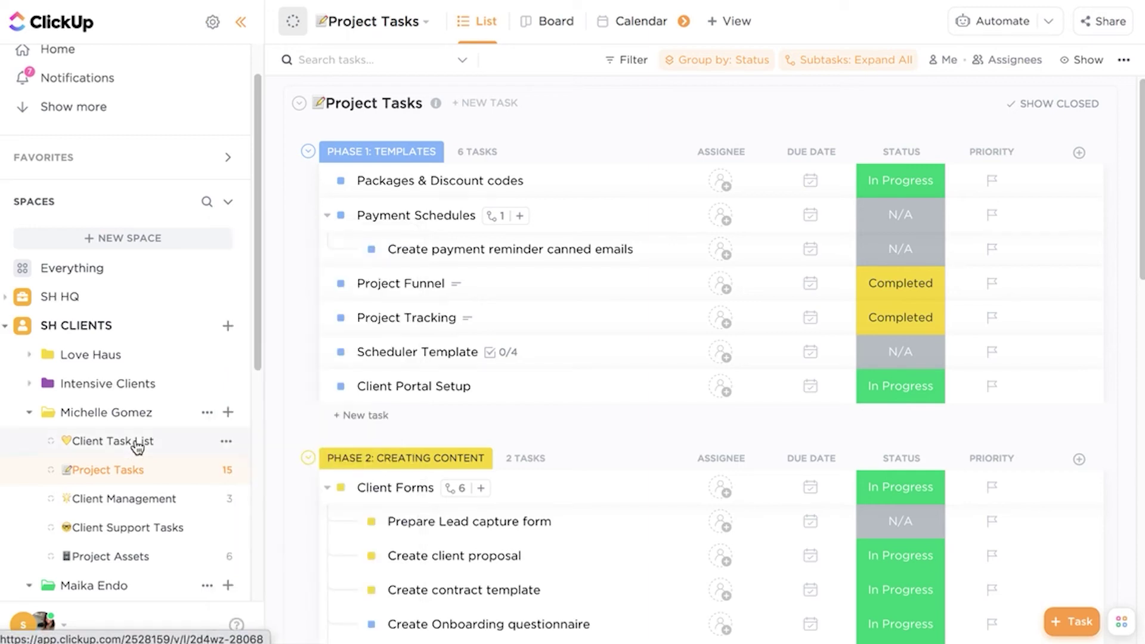
{"action": "left_click", "coordinate": [135, 444]}
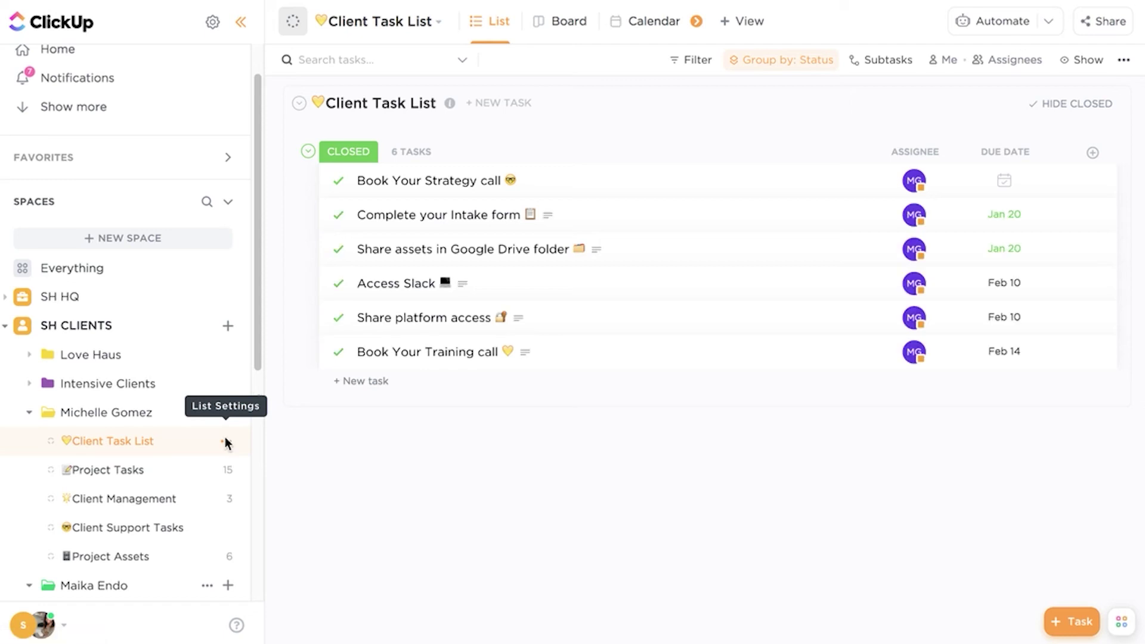
{"action": "left_click", "coordinate": [225, 439]}
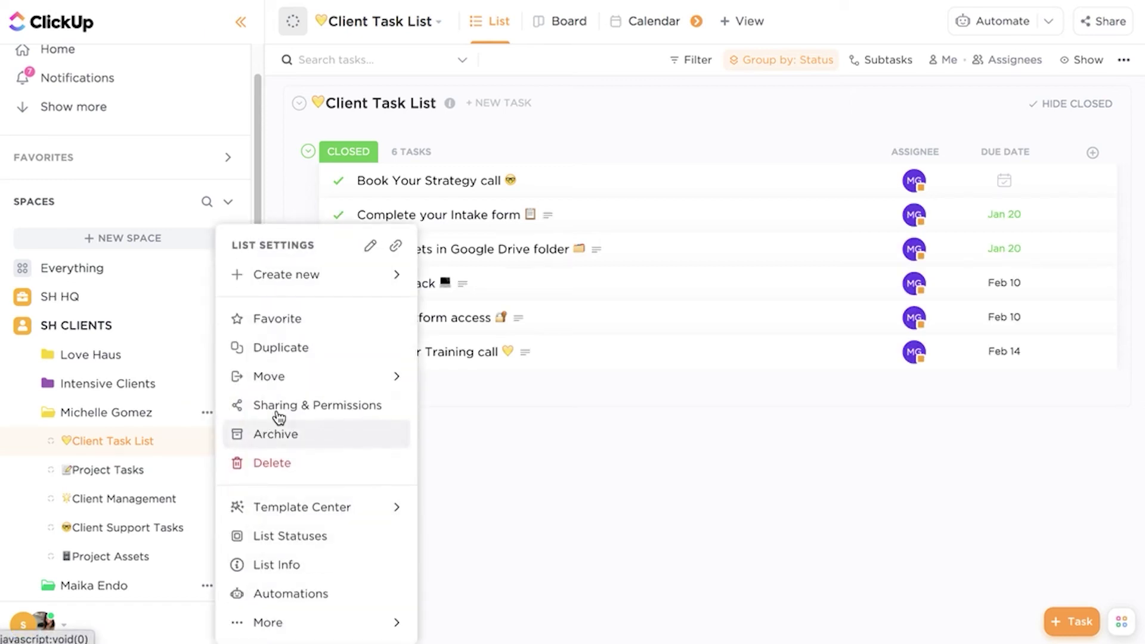
{"action": "left_click", "coordinate": [284, 408]}
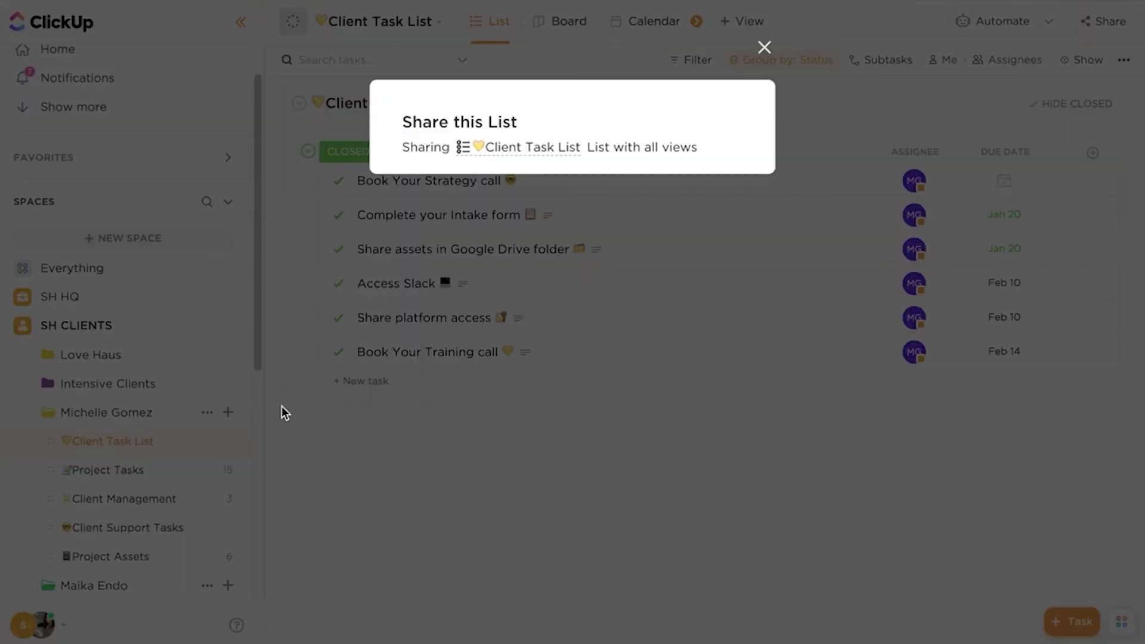
{"action": "left_click", "coordinate": [408, 365]}
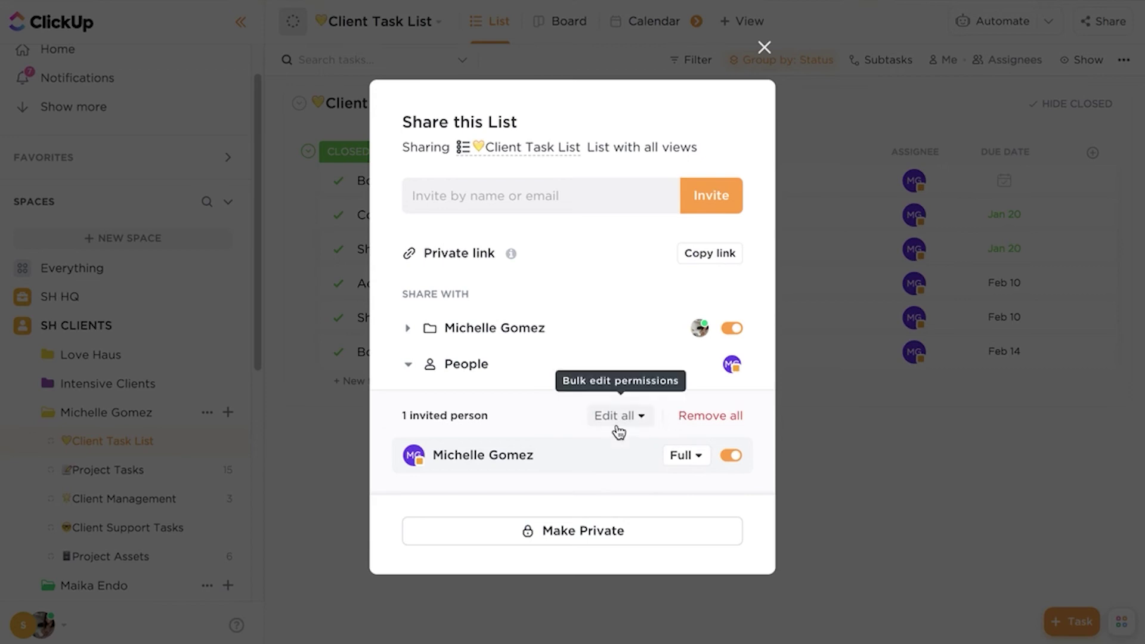
{"action": "left_click", "coordinate": [340, 515]}
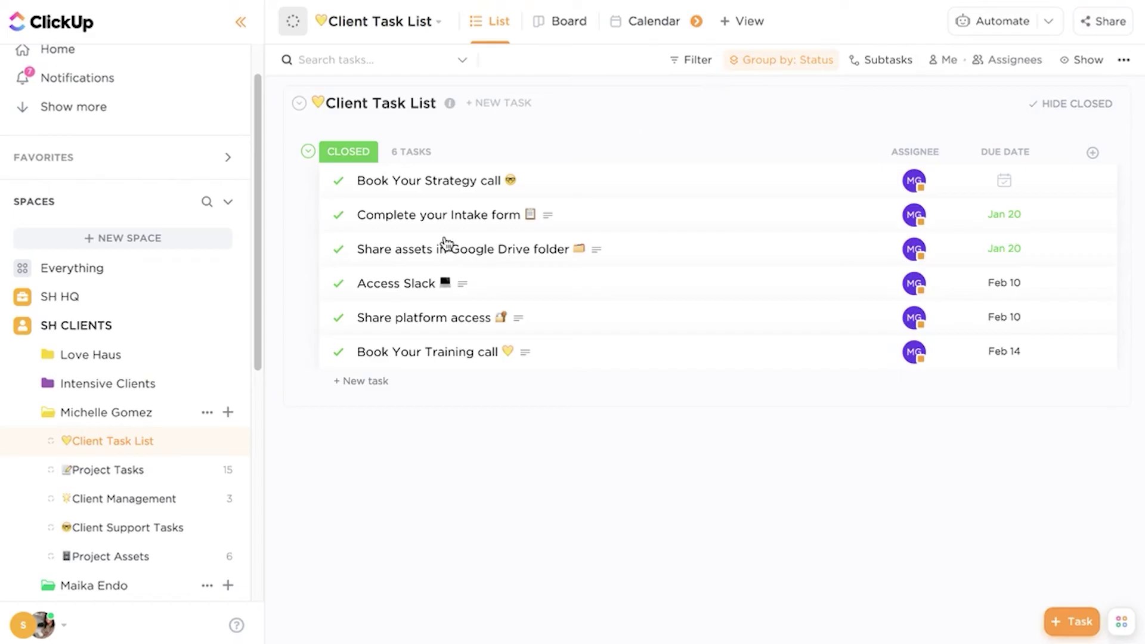
Set the invited client's permission on the Project Tasks list to View only
{"action": "left_click", "coordinate": [108, 471]}
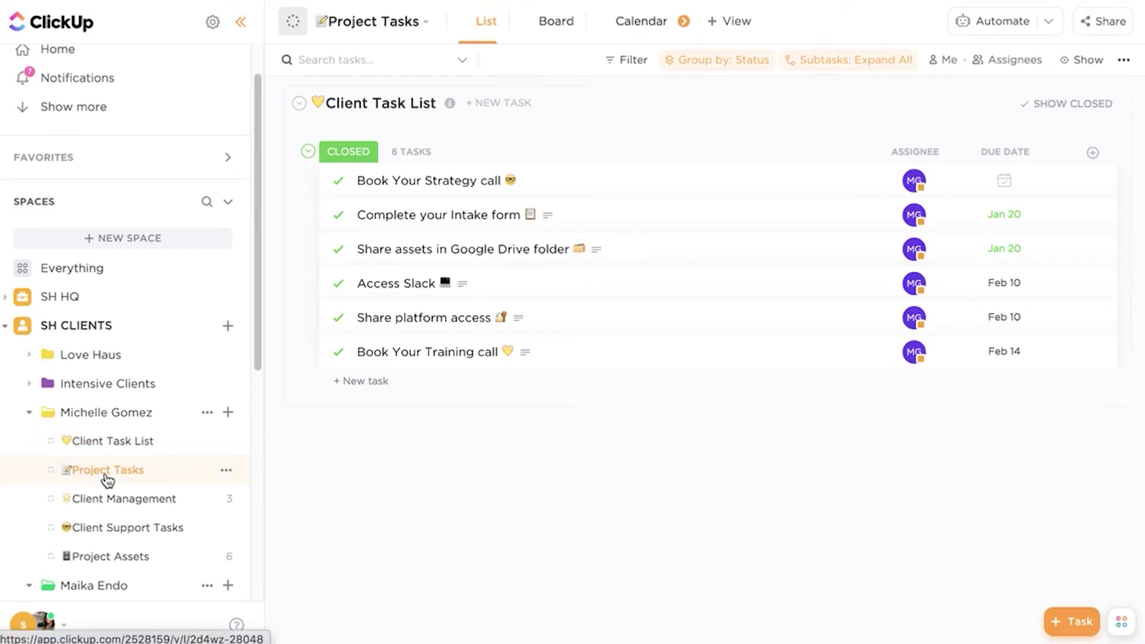
{"action": "left_click", "coordinate": [226, 472]}
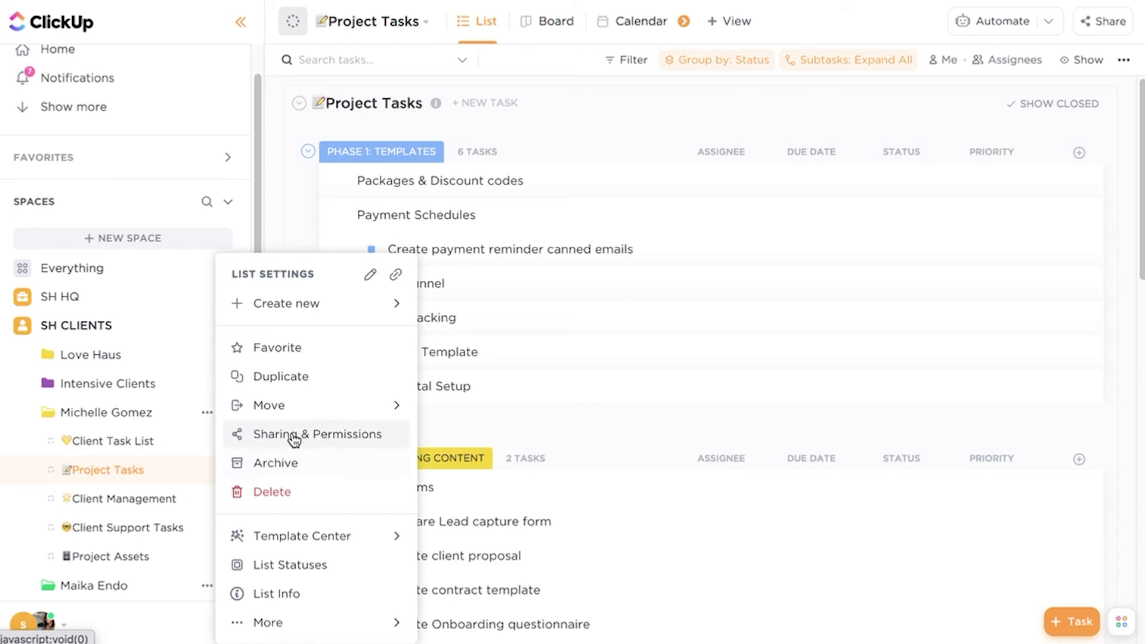
{"action": "left_click", "coordinate": [288, 405]}
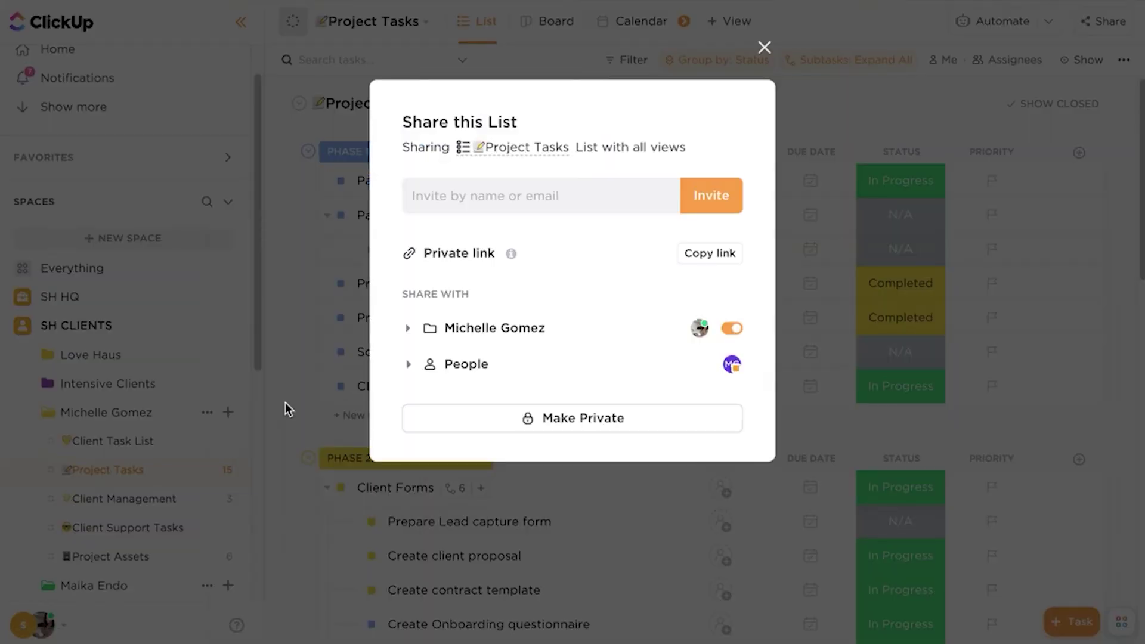
{"action": "left_click", "coordinate": [408, 365]}
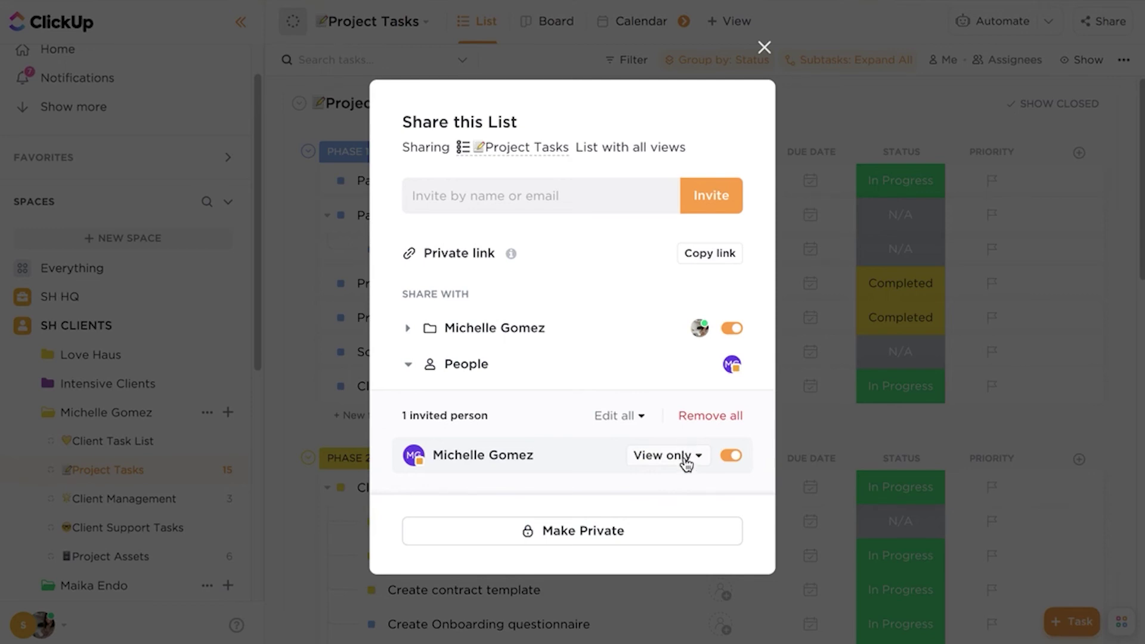
{"action": "left_click", "coordinate": [686, 464]}
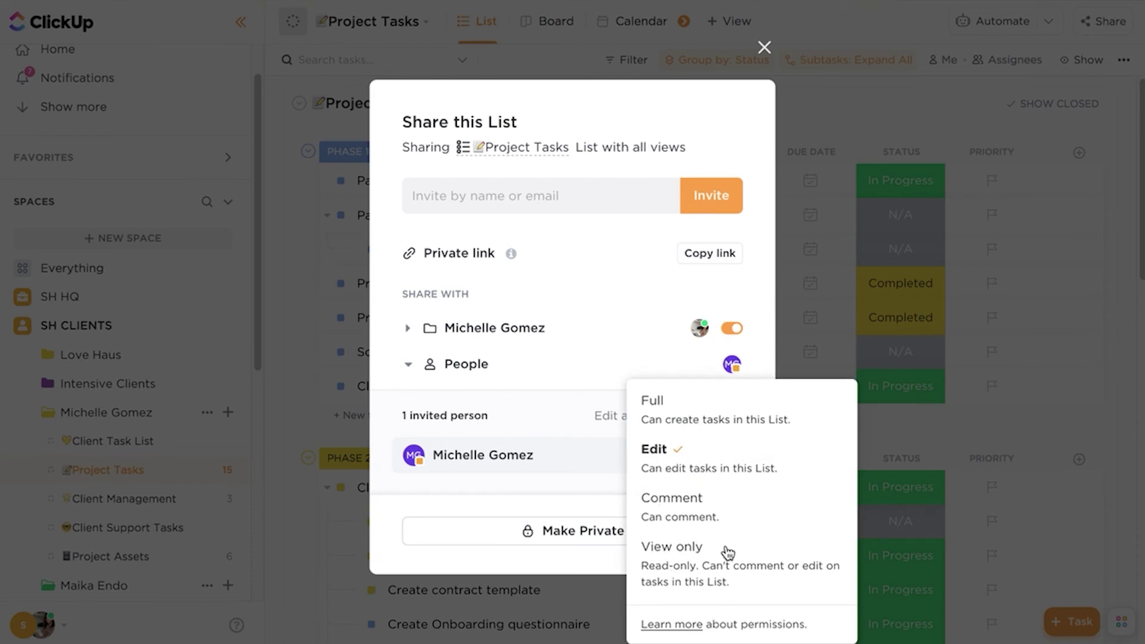
{"action": "left_click", "coordinate": [727, 567]}
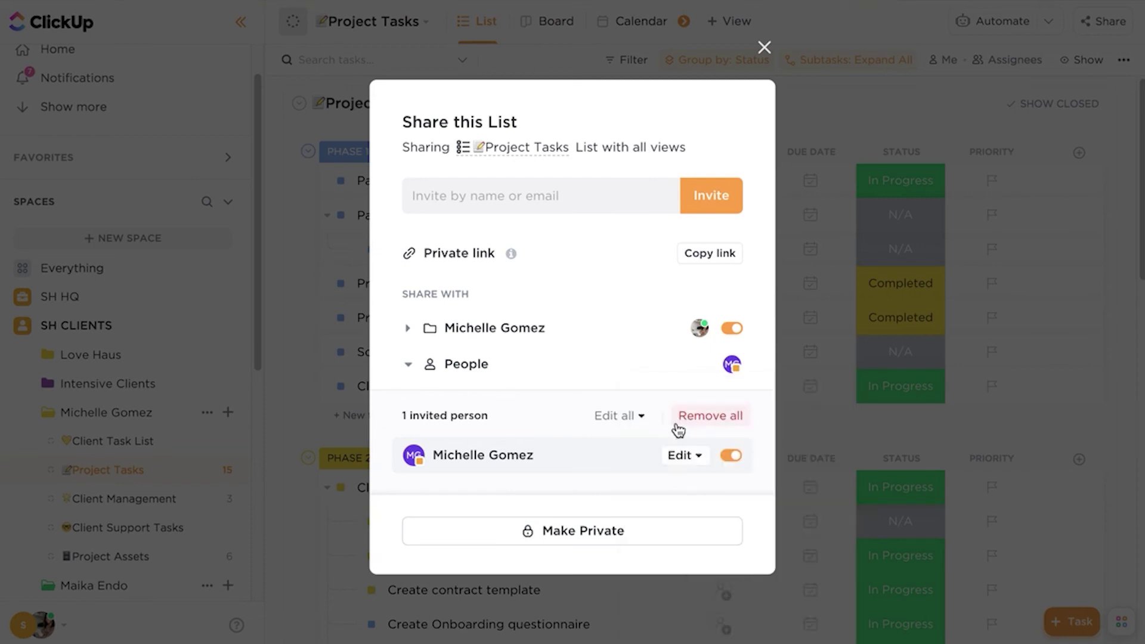
{"action": "left_click", "coordinate": [683, 456]}
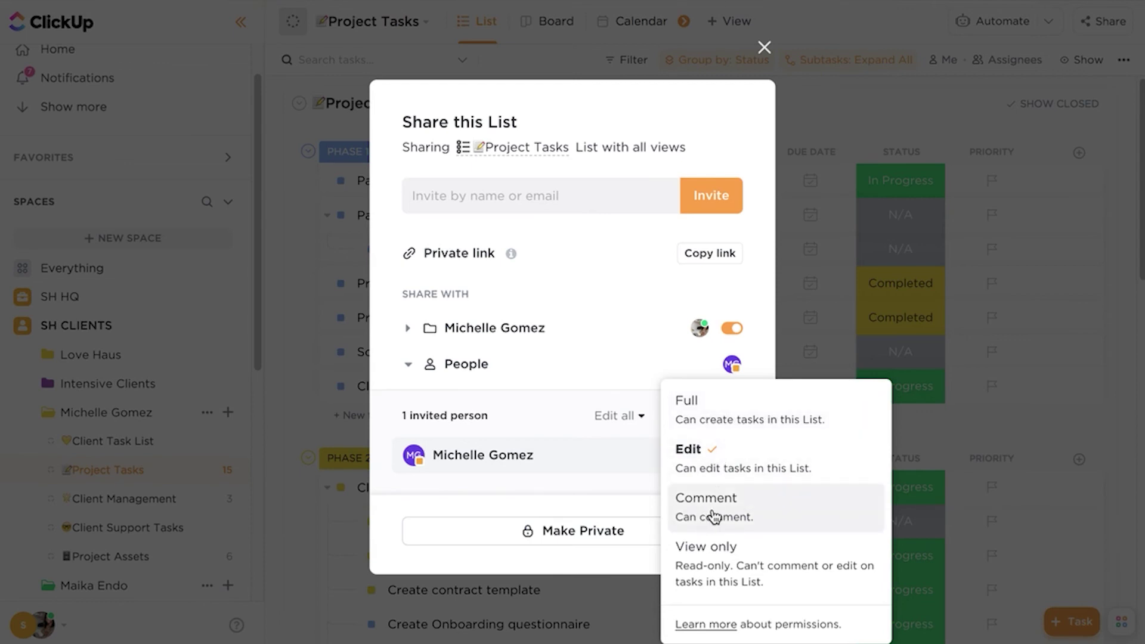
{"action": "left_click", "coordinate": [703, 564]}
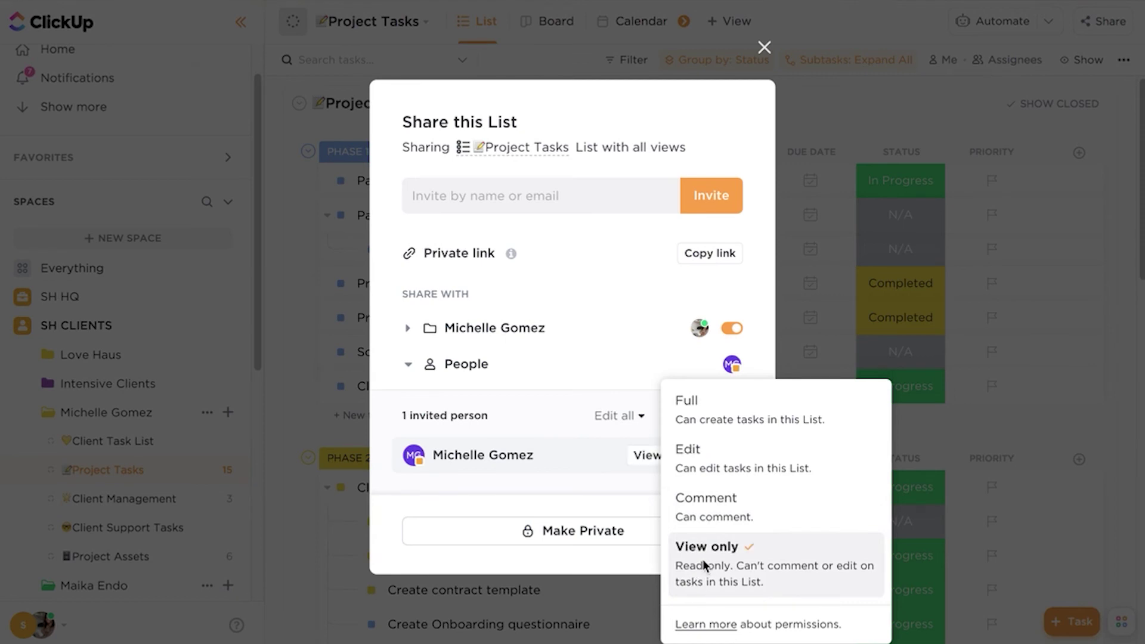
{"action": "left_click", "coordinate": [703, 559]}
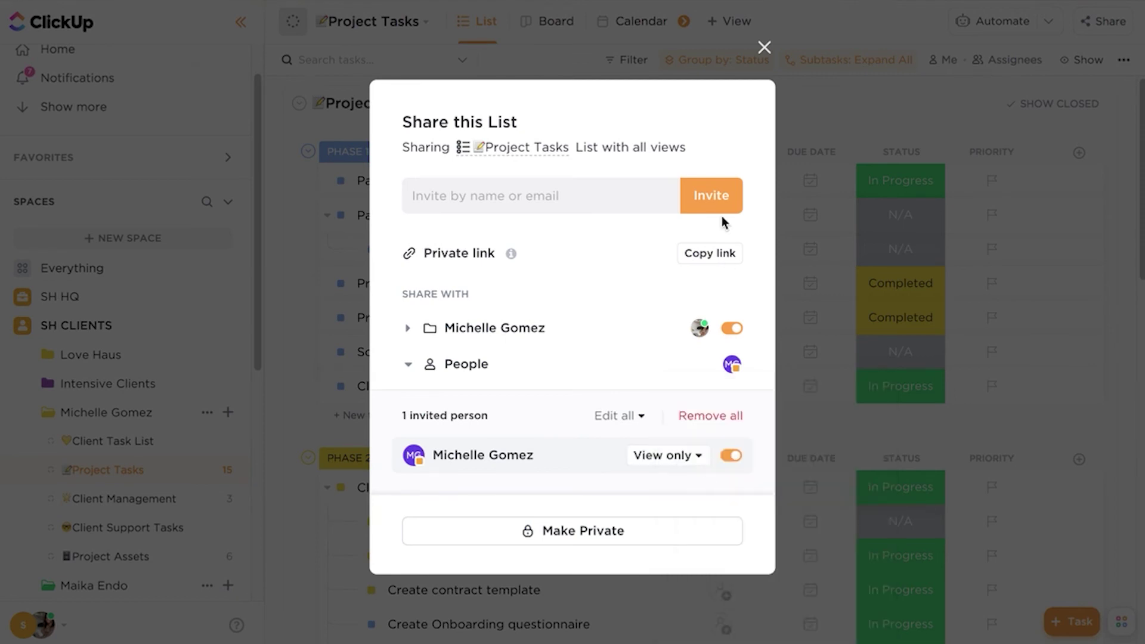
{"action": "left_click", "coordinate": [763, 47]}
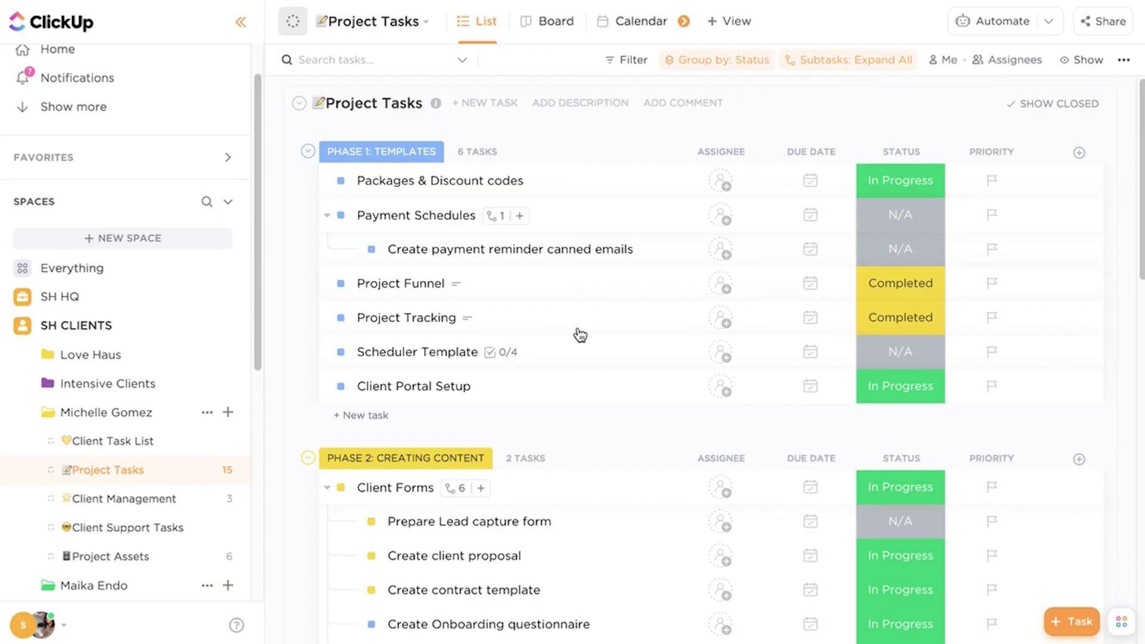